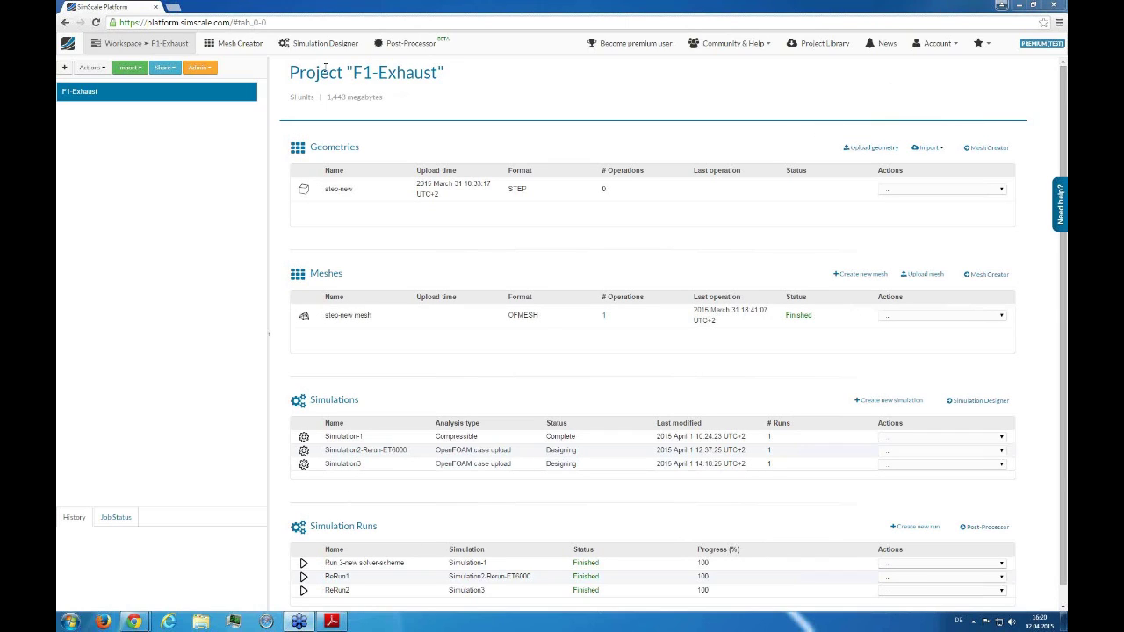
View the step-new geometry in Mesh Creator, then show the step-new mesh (330962 nodes, 947455 elements).
click(223, 42)
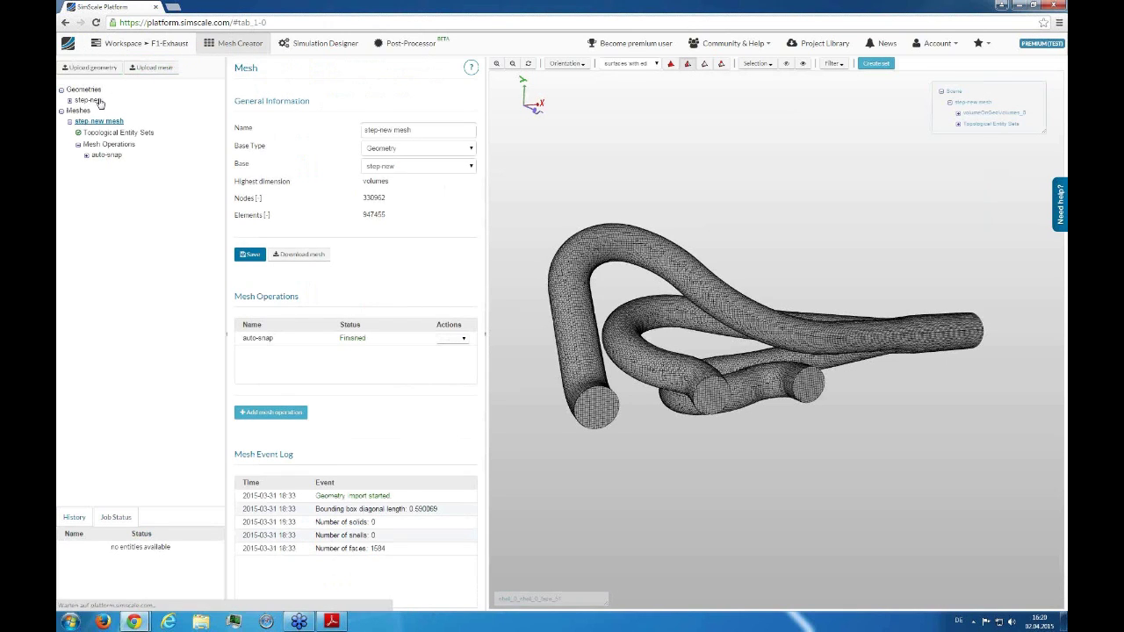
click(98, 102)
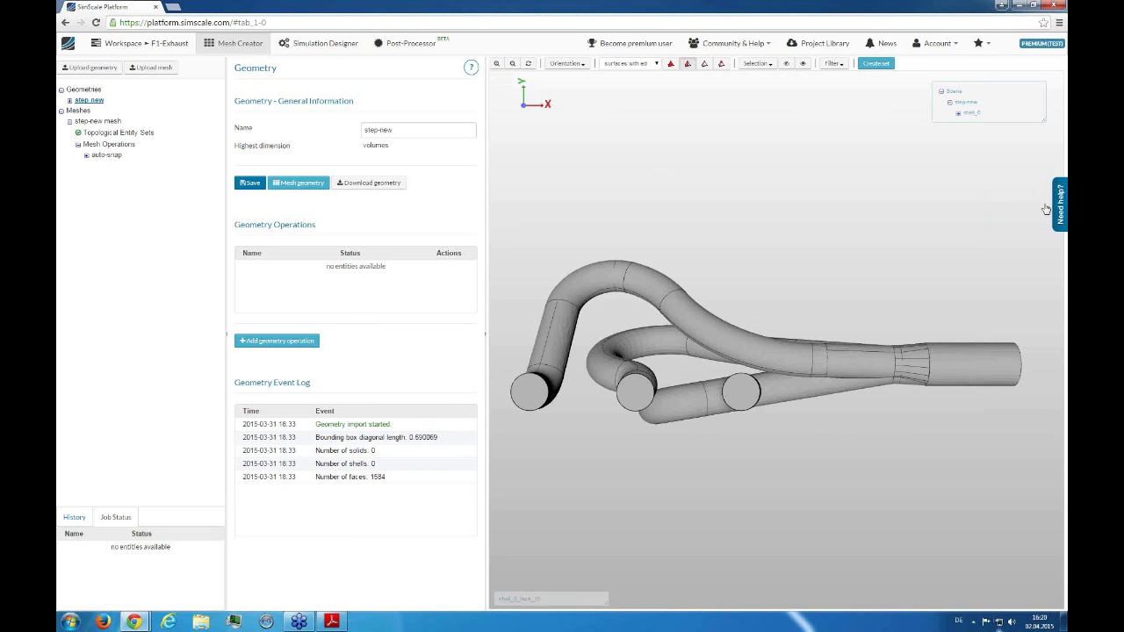
drag(885, 272, 910, 310)
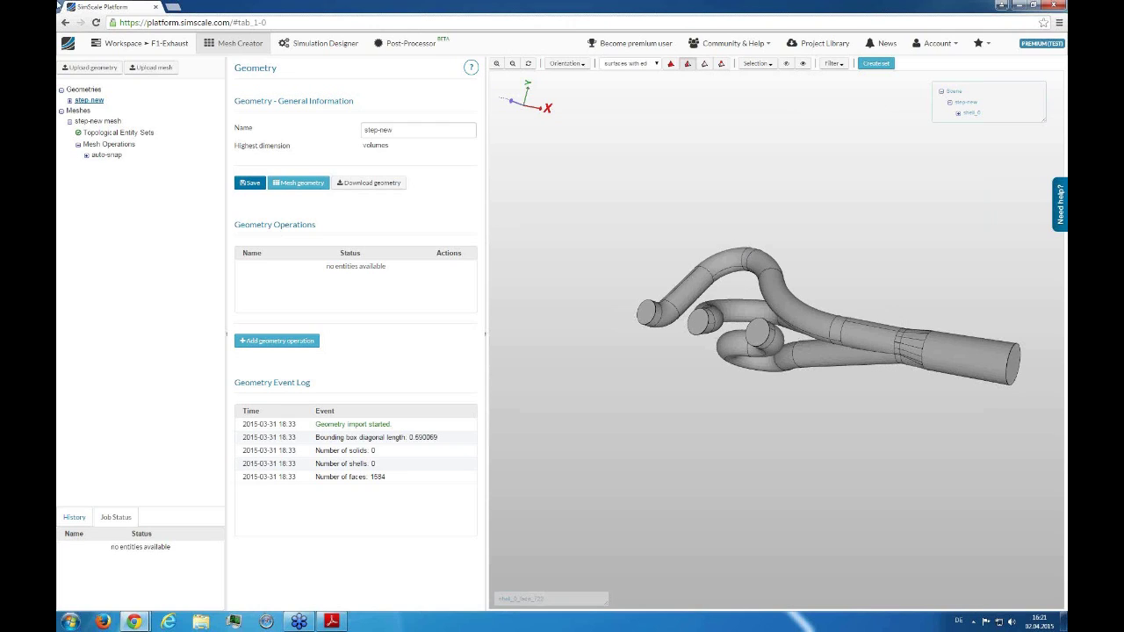
click(99, 121)
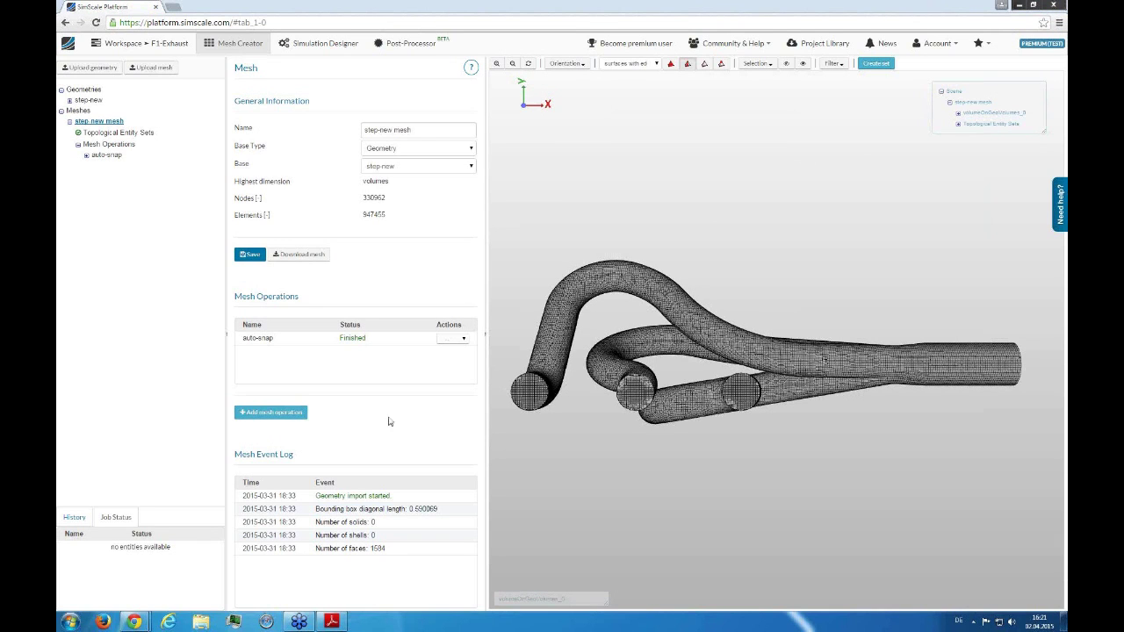
Inspect the step-new mesh up close from several angles, picking and clearing a pipe end face.
drag(1016, 296, 927, 328)
scroll(927, 327, up, 5)
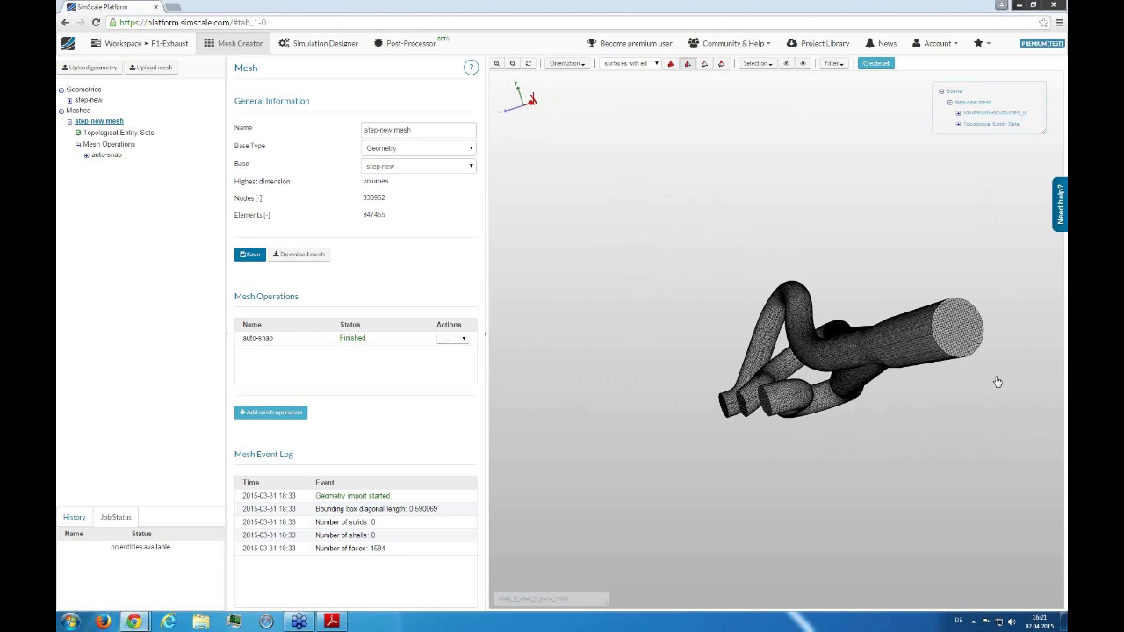
scroll(927, 374, up, 5)
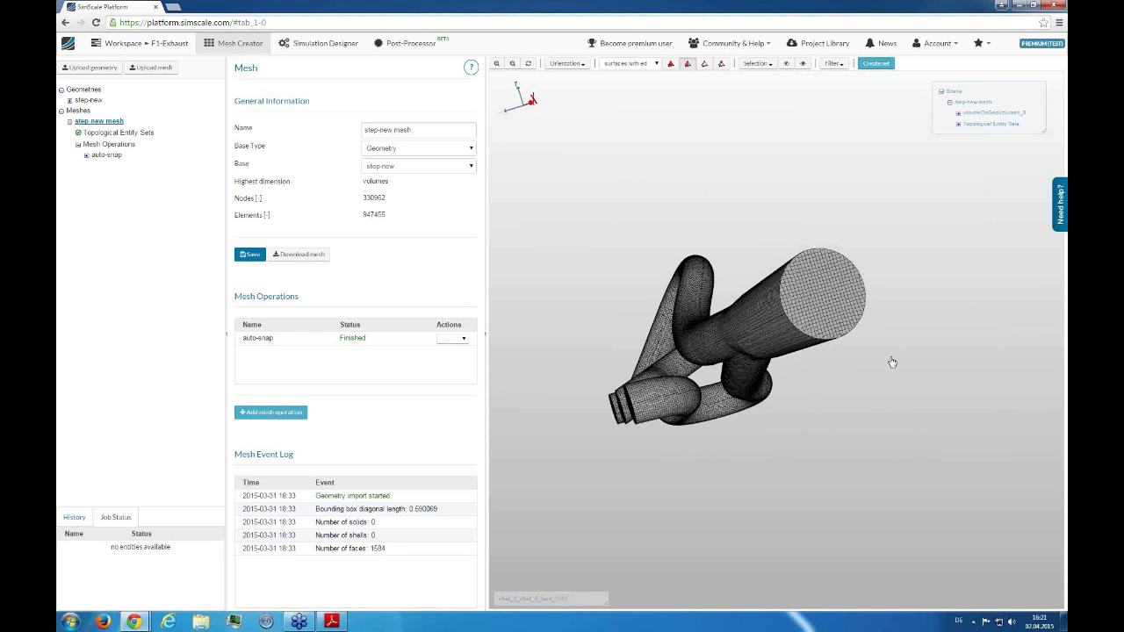
scroll(896, 360, up, 1)
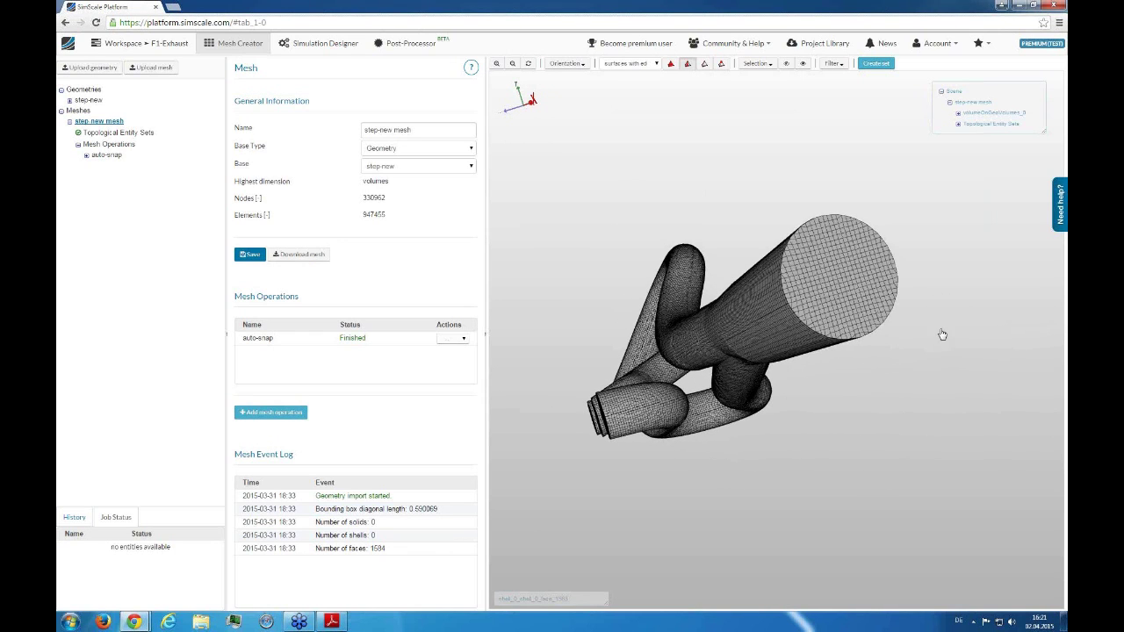
click(850, 286)
click(810, 290)
drag(771, 186, 836, 477)
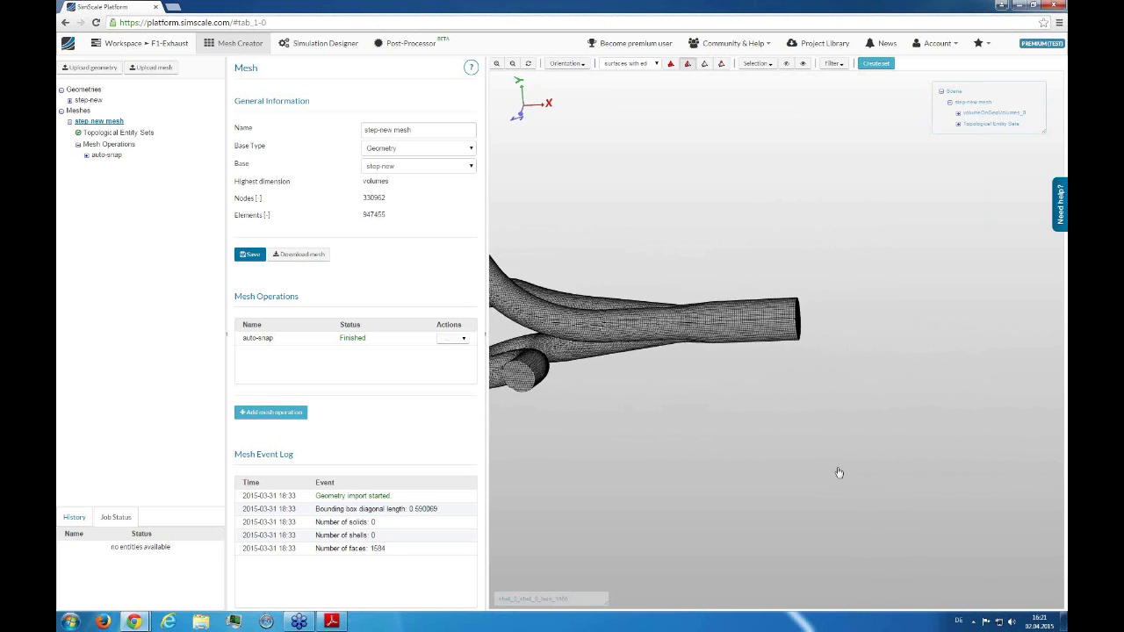
drag(600, 201, 782, 224)
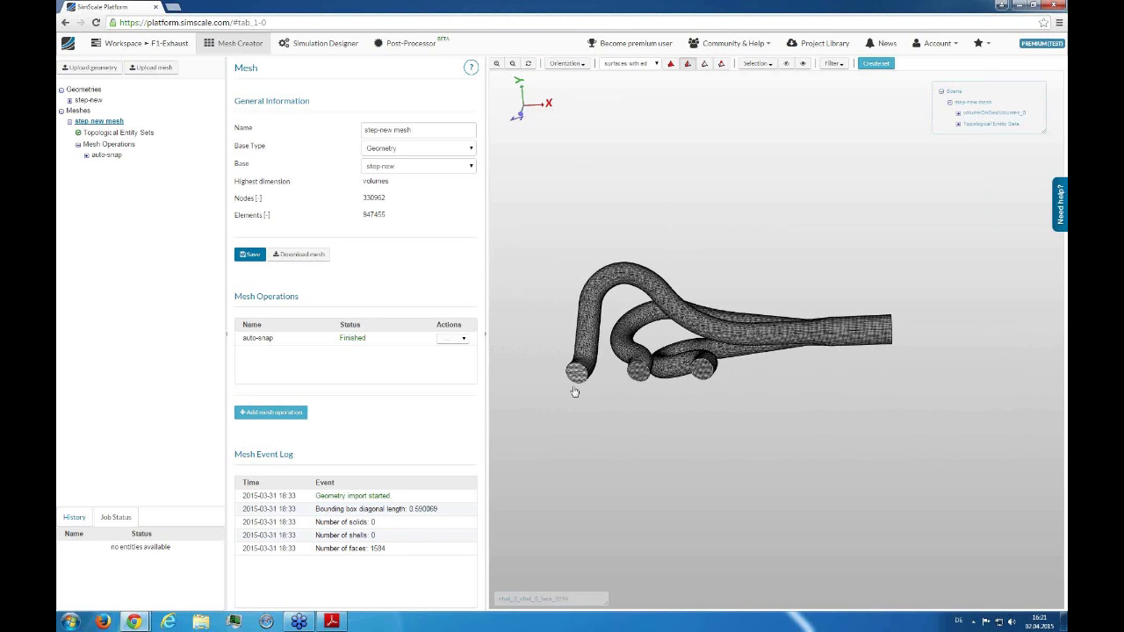
drag(597, 403, 663, 389)
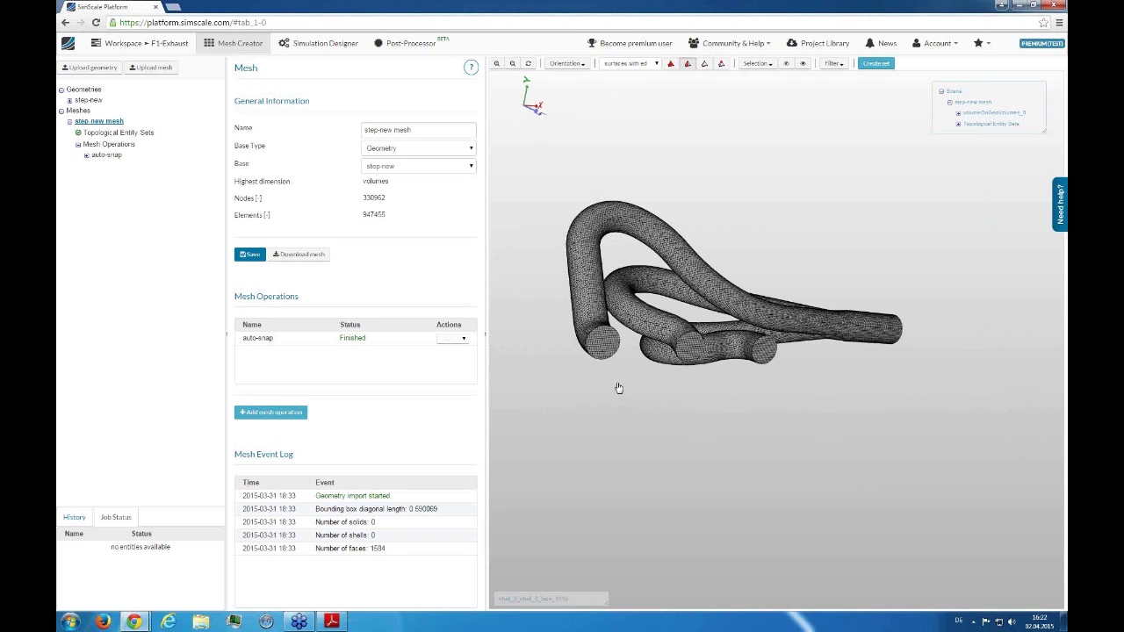
drag(629, 392, 869, 393)
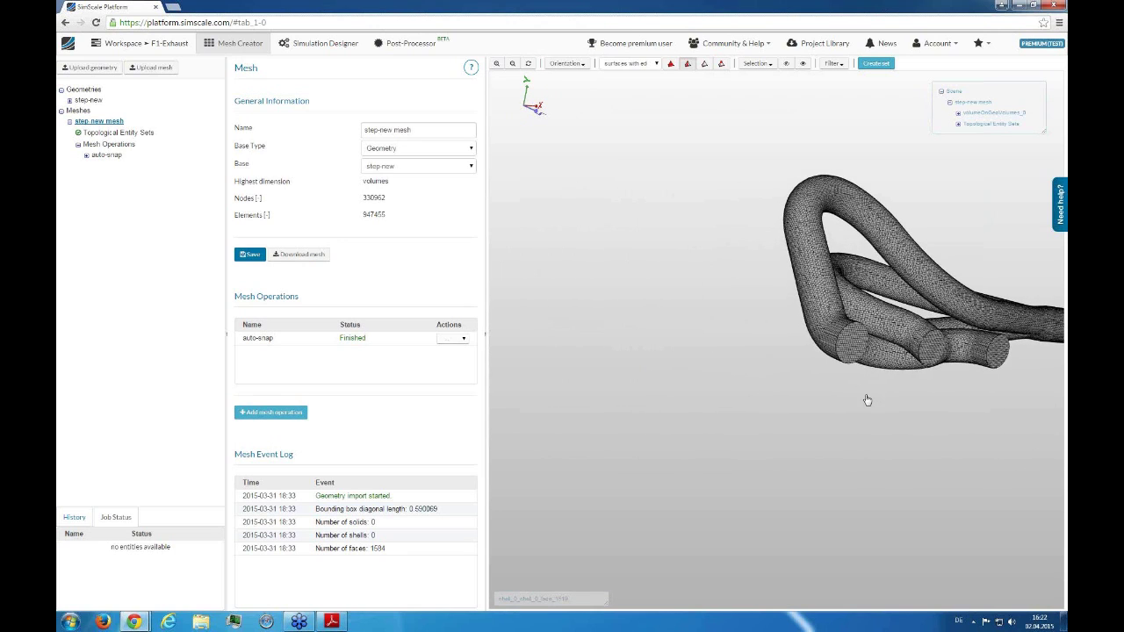
Pick an inlet end face, then show the auto-snap settings: internal-flow snappyHexMesh, fineness 3 - Moderate.
click(881, 343)
drag(891, 518, 931, 501)
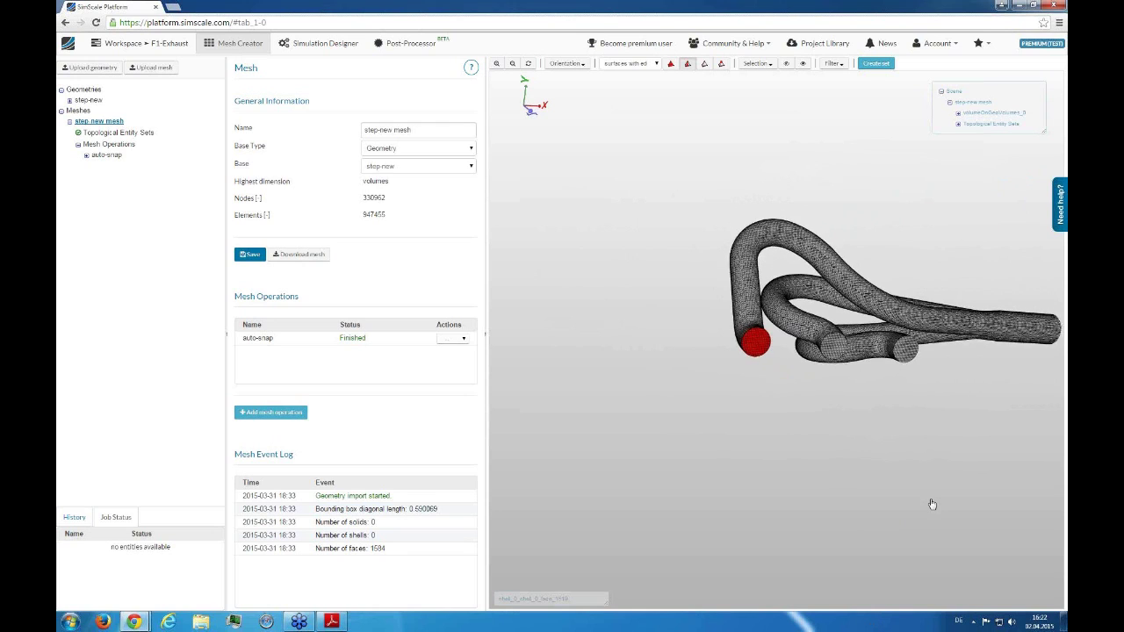
click(108, 145)
click(101, 155)
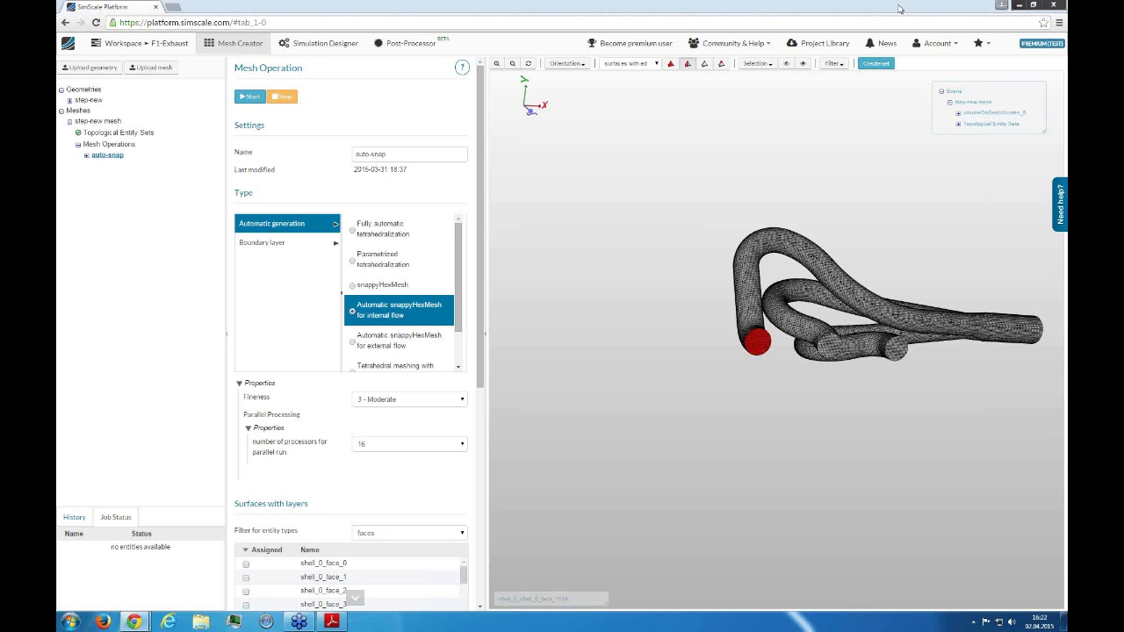
Review the auto-snap internal-flow mesh settings while panning and zooming the mesh view.
drag(478, 271, 481, 338)
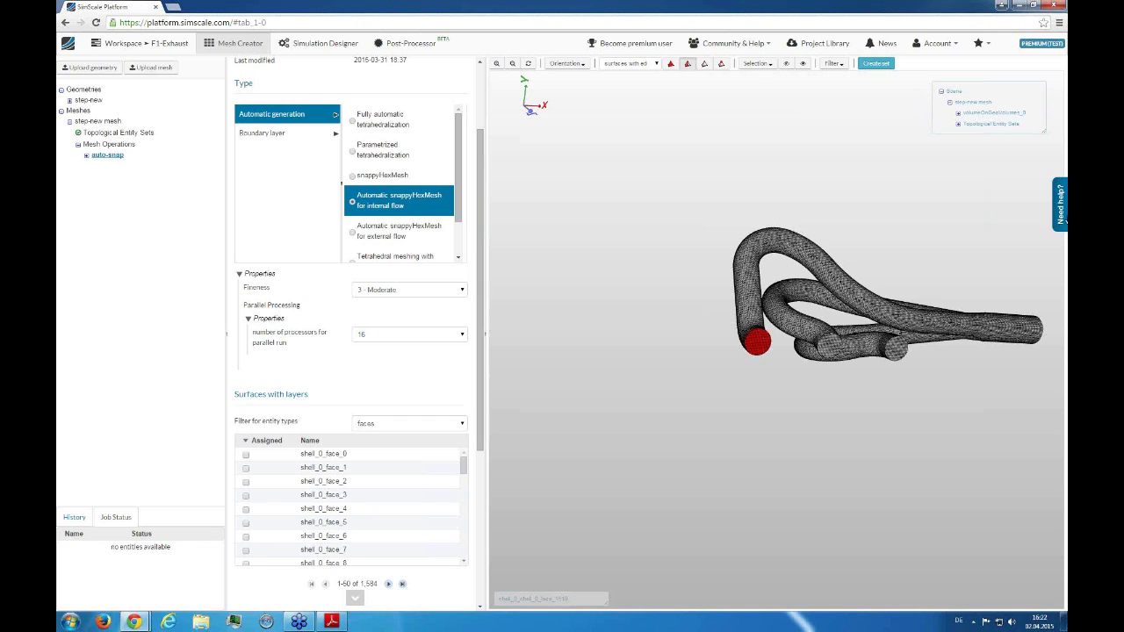
right_drag(921, 259, 858, 260)
scroll(859, 258, up, 5)
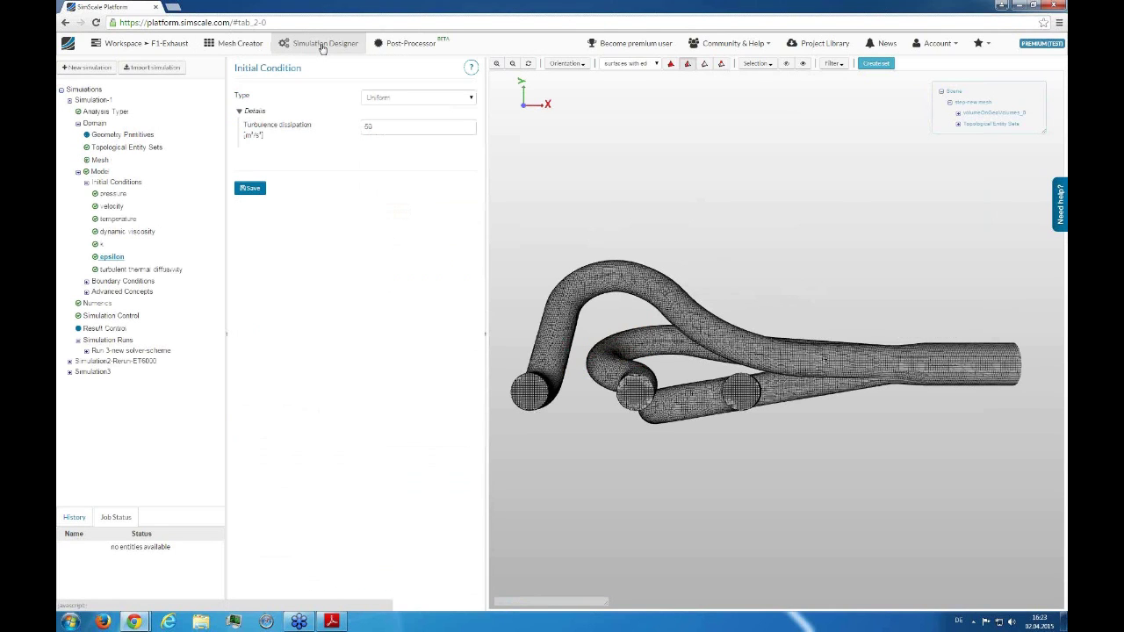
Show Simulation-1's analysis type: compressible, k-epsilon turbulence, steady-state.
click(105, 100)
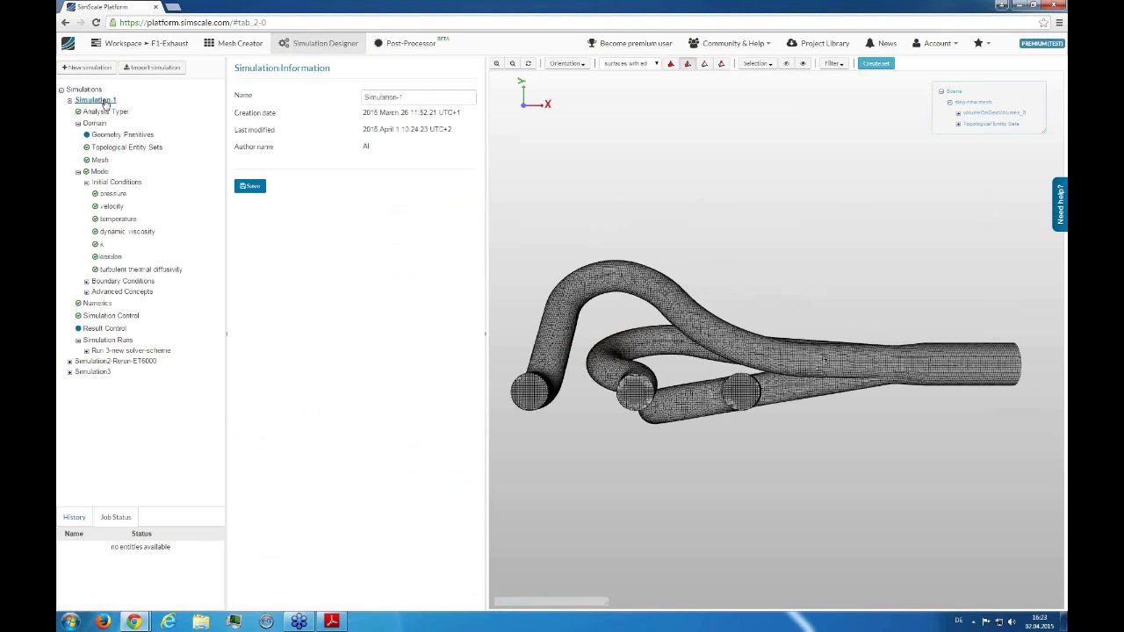
click(104, 111)
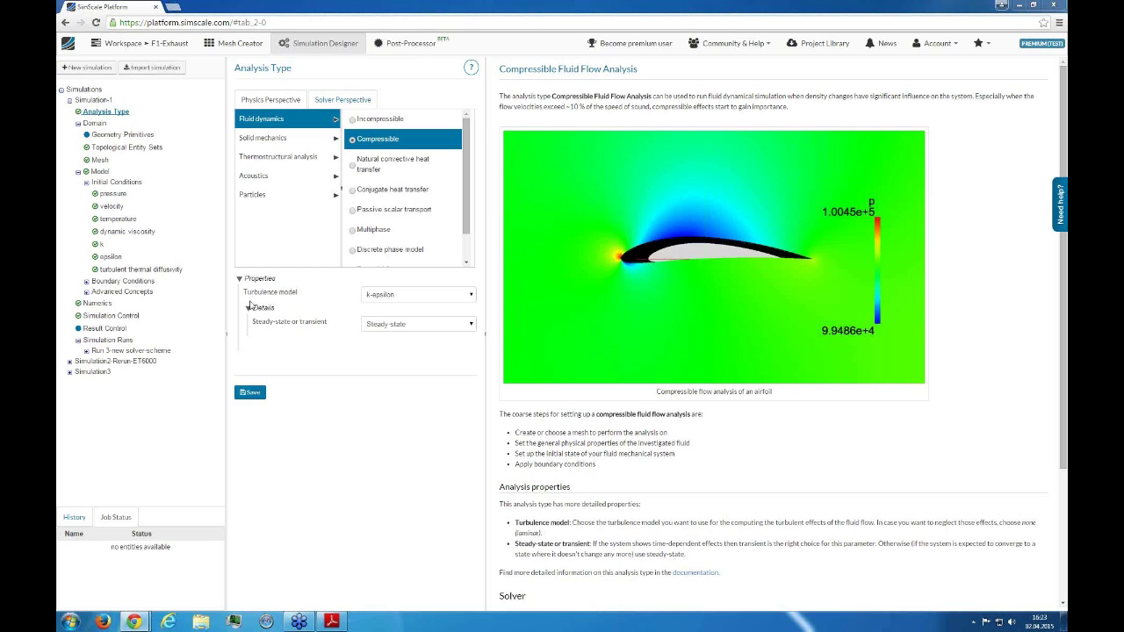
Read the Turbulence model help, then show the domain with the step-new mesh selected.
mouse_move(364, 302)
click(98, 124)
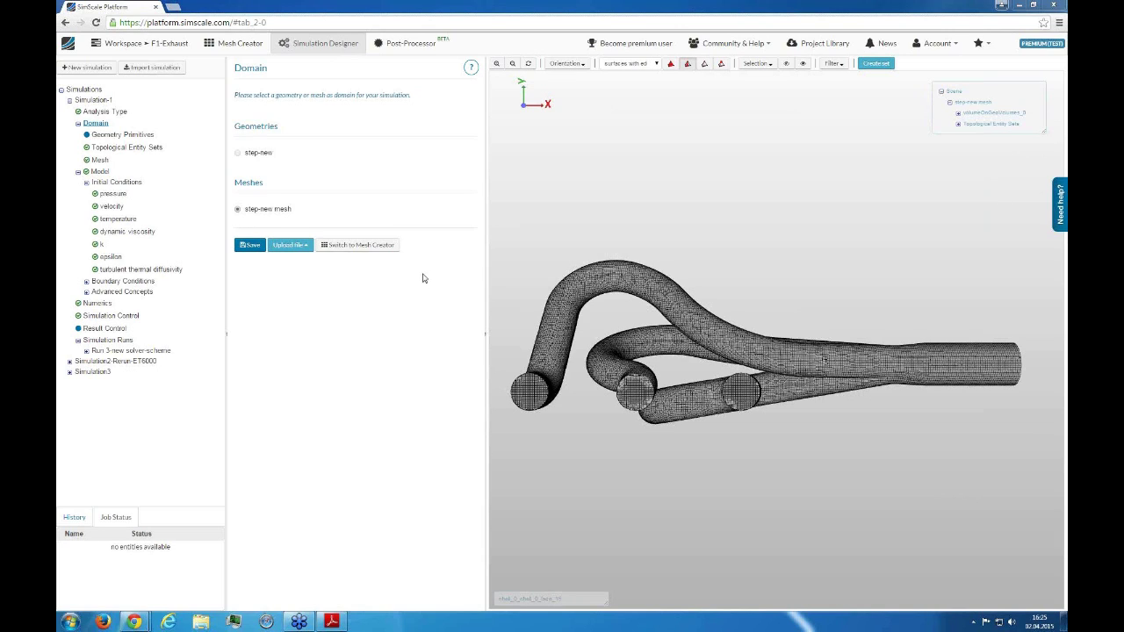
Review the inlet, outlet and walls face sets, then show the mesh's 330962 nodes and 947455 elements.
click(132, 149)
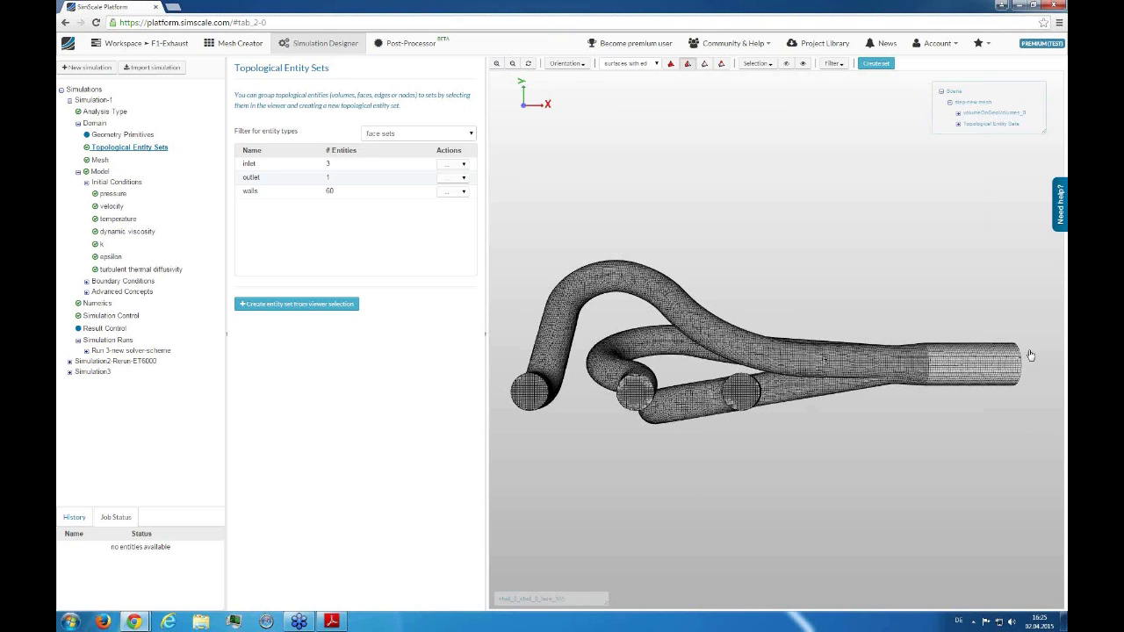
drag(1014, 426, 960, 424)
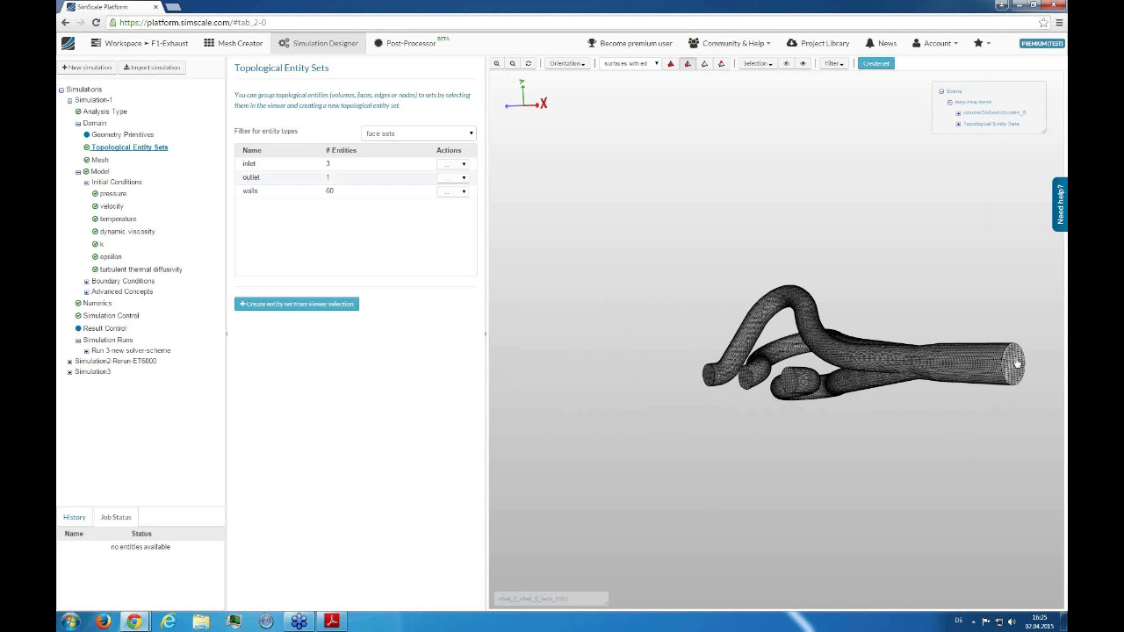
scroll(757, 231, up, 5)
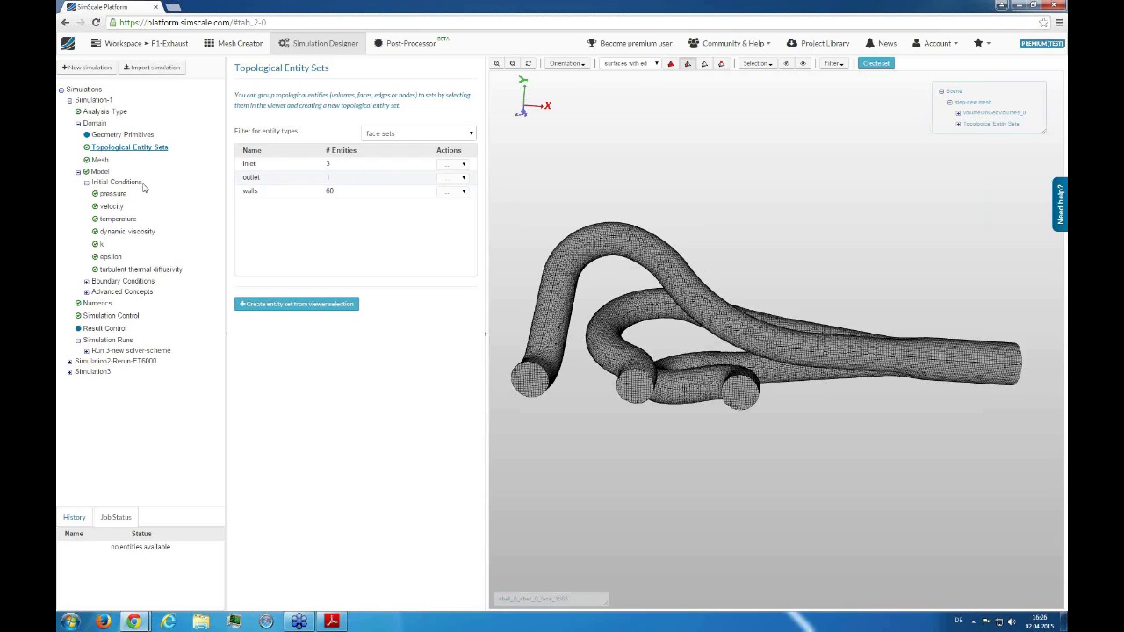
click(101, 161)
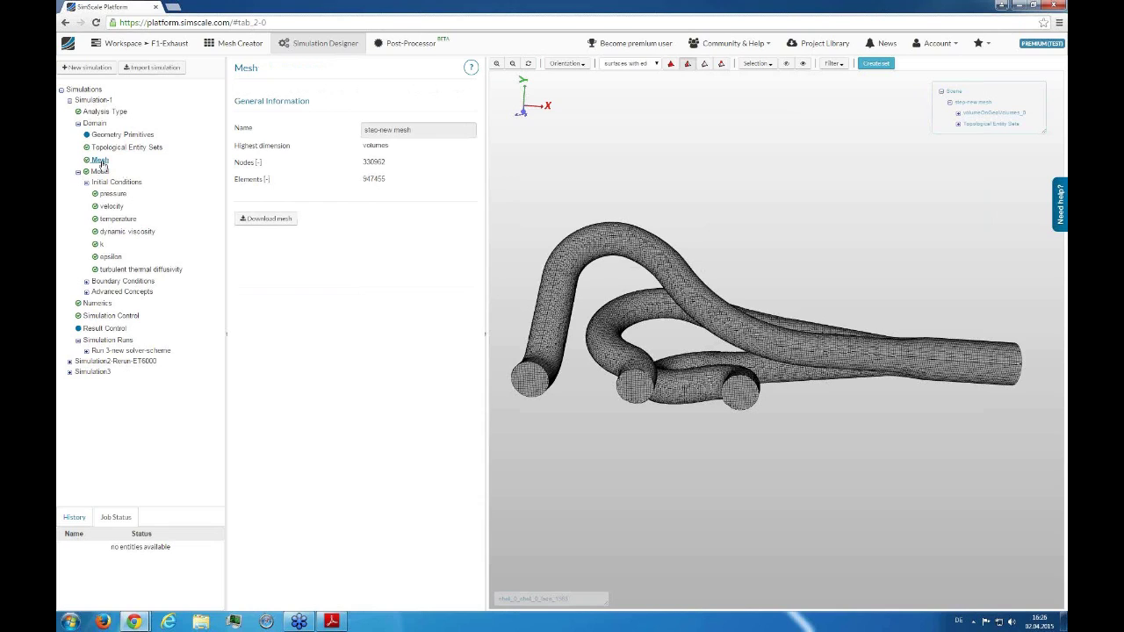
Show the model properties: hePsiThermo, sutherland transport, hConst 1007, perfectGas, molar weight 28.9.
click(104, 172)
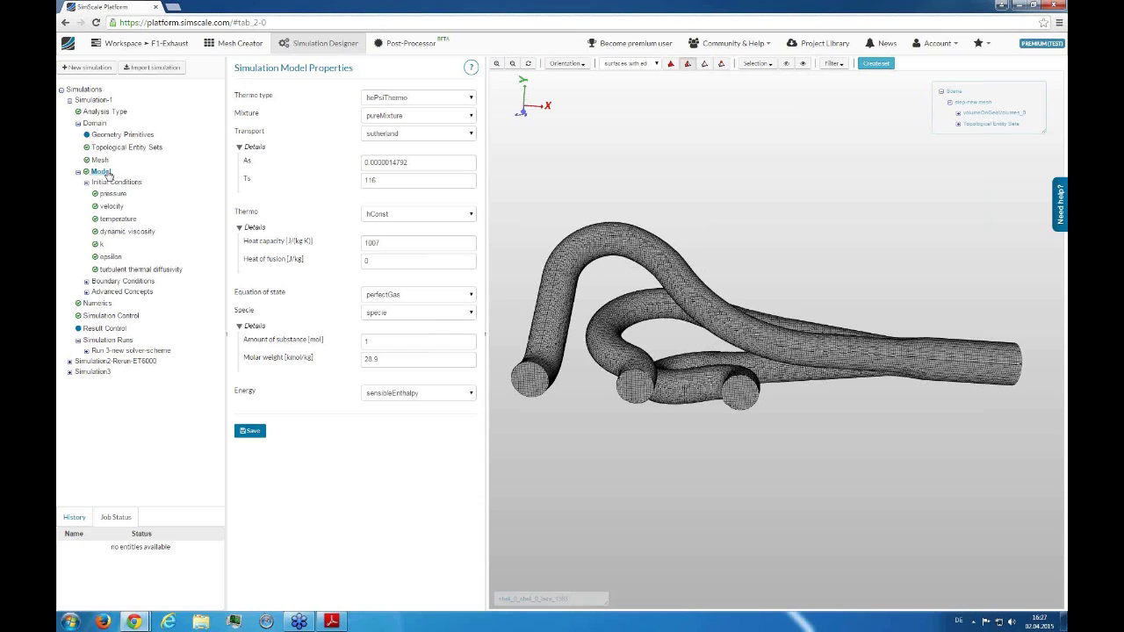
Show the all-uniform initial conditions table, then open the pressure condition.
click(126, 183)
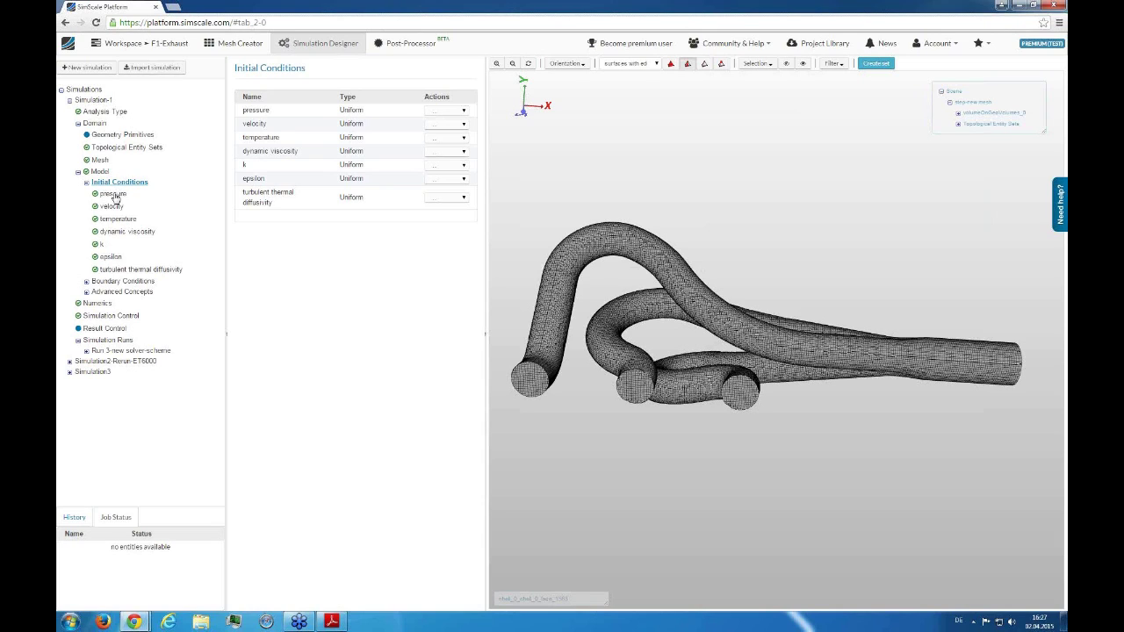
click(114, 194)
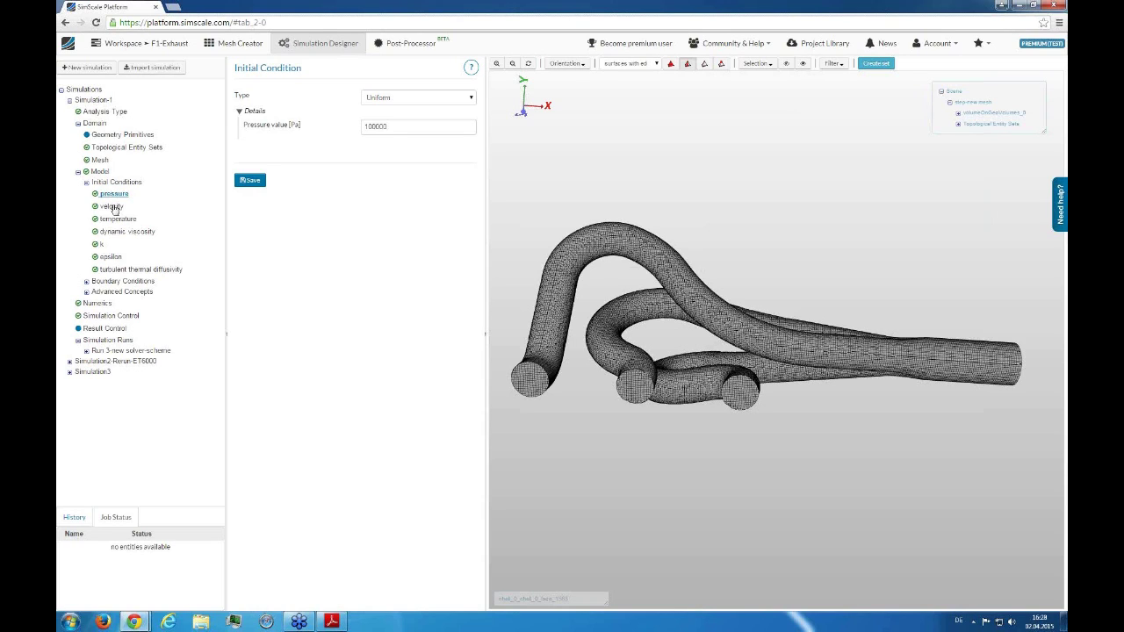
Check the zero initial velocity, then view the uniform 293 K temperature condition.
click(113, 207)
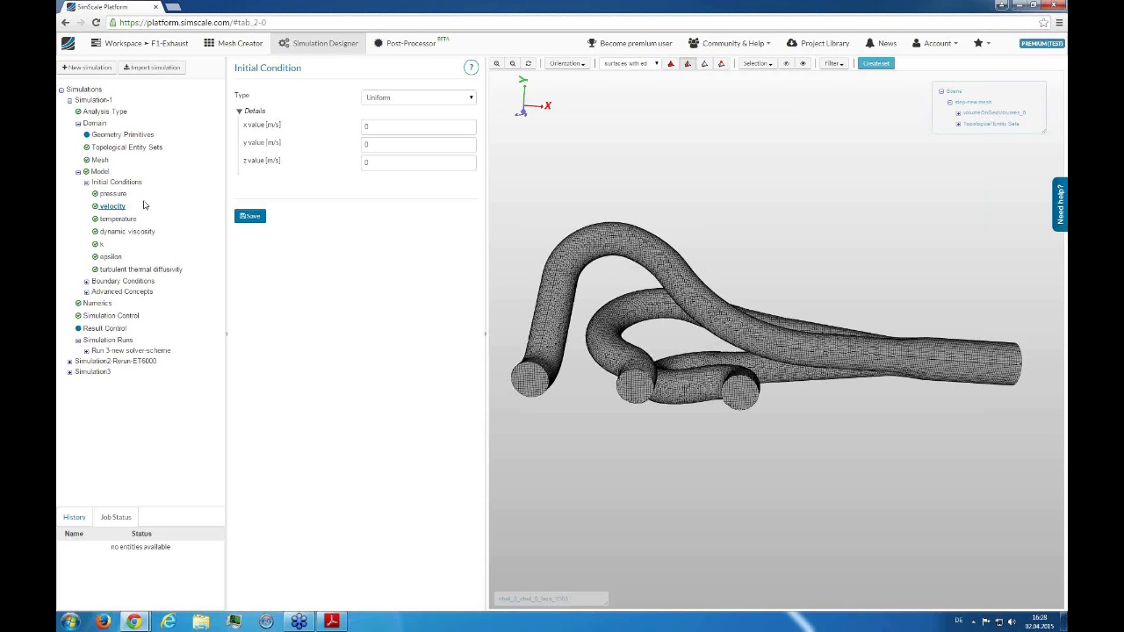
click(128, 220)
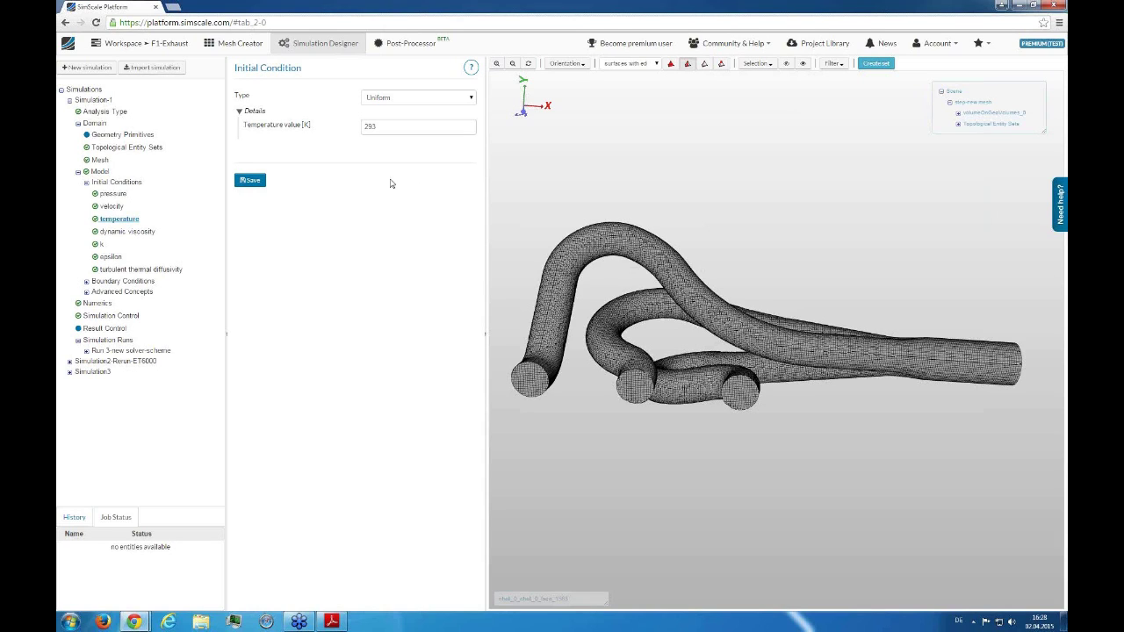
Review dynamic viscosity, k 0.25, epsilon 50 and turbulent thermal diffusivity 0.00001 initial conditions.
click(138, 231)
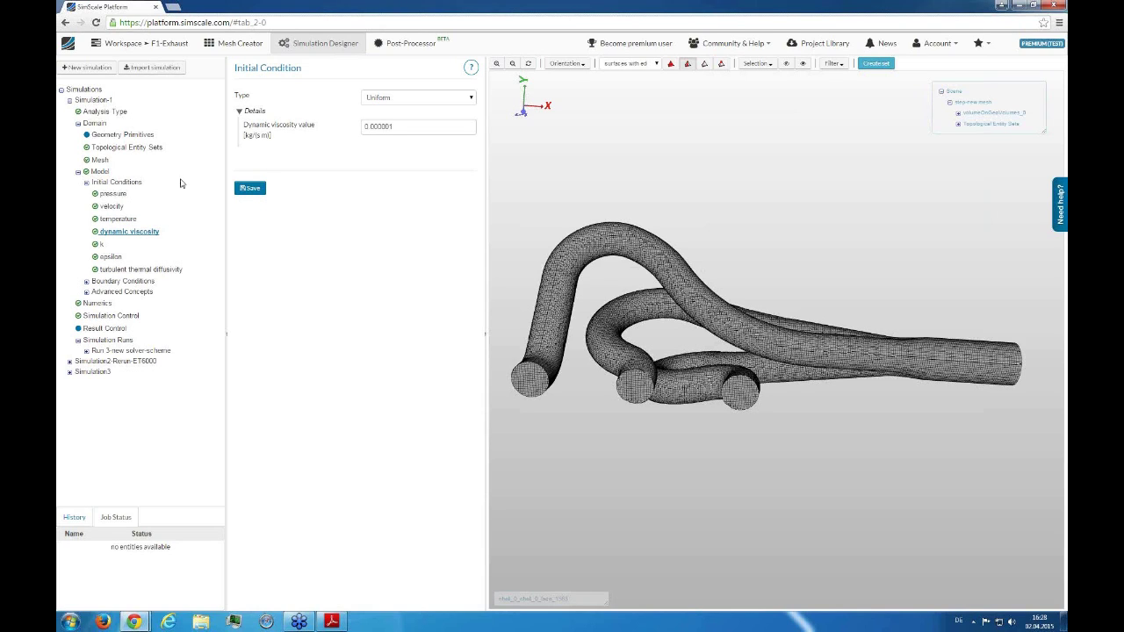
click(102, 247)
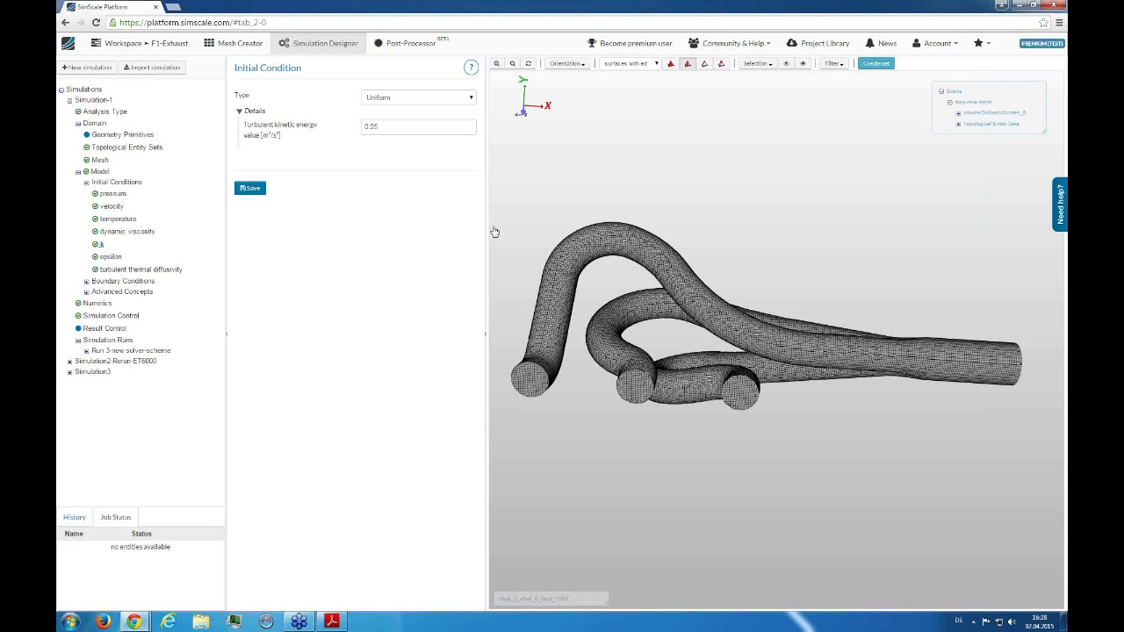
click(106, 260)
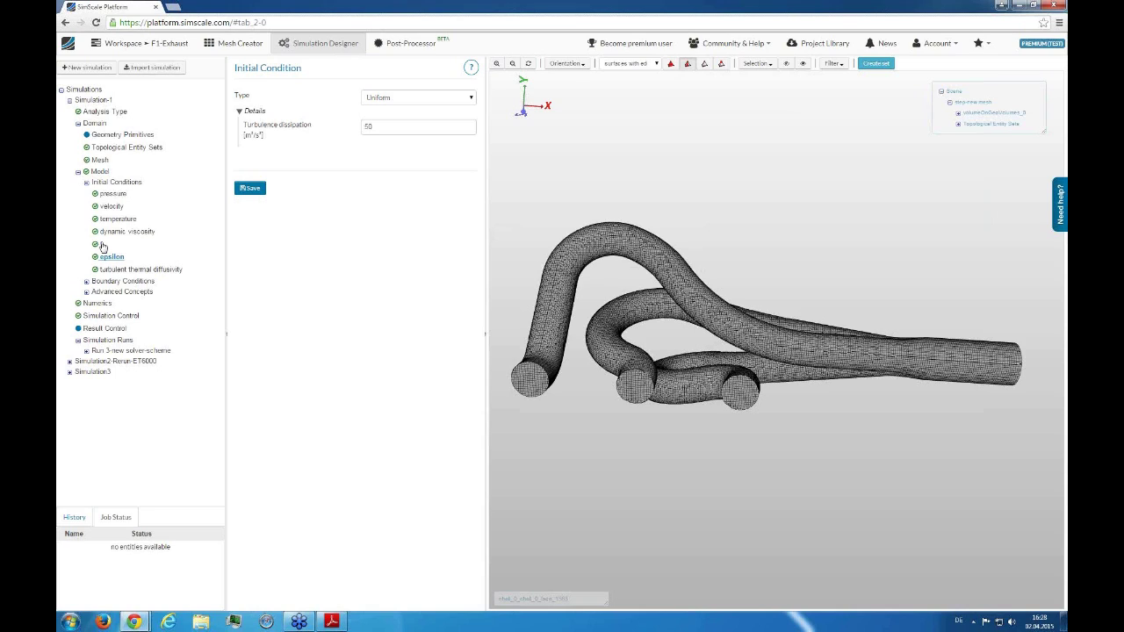
click(102, 246)
click(111, 259)
click(100, 246)
click(109, 258)
click(120, 270)
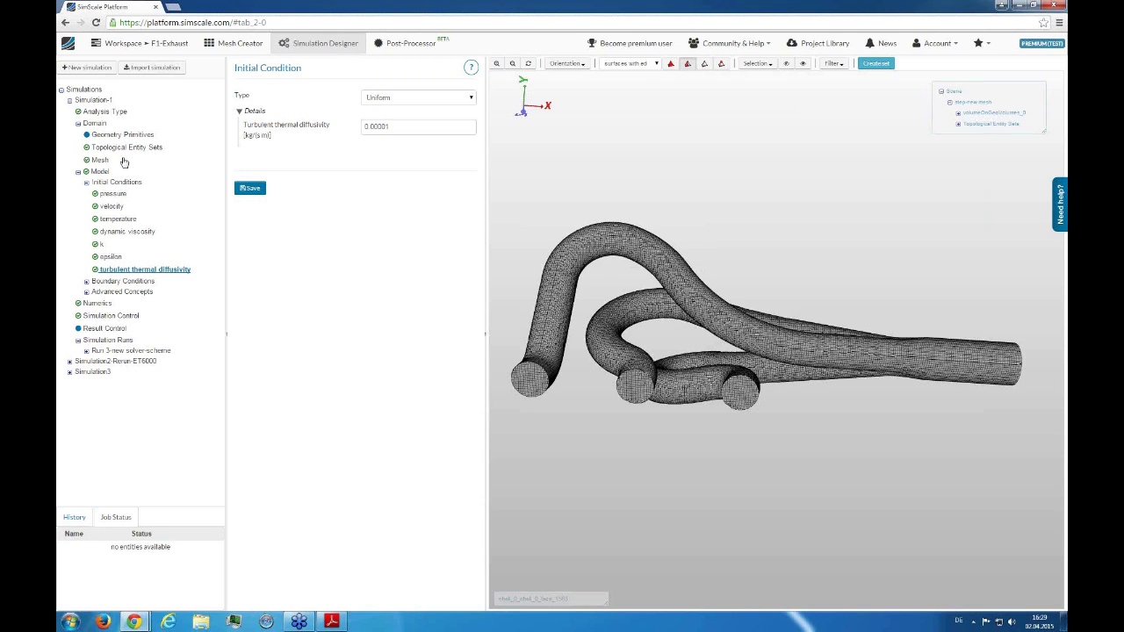
Expand Boundary Conditions to list velocity, epsilon, k, temperature, thermal diffusivity, pressure and viscosity.
click(86, 281)
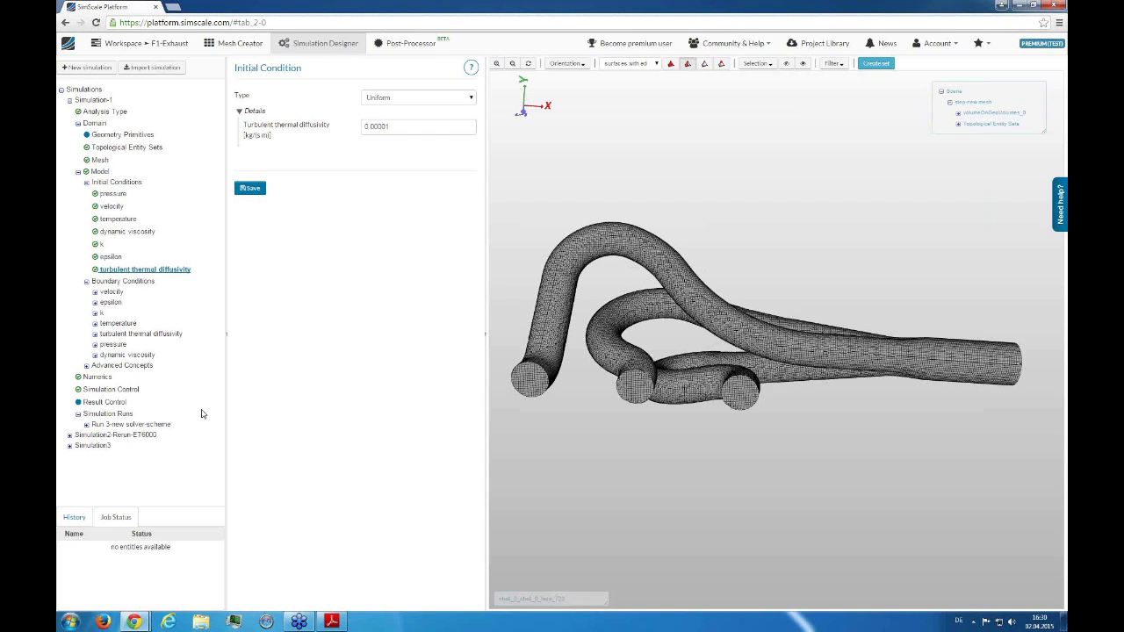
Review the 0.02 kg/s mass-flow inlet on its three highlighted faces, then the walls velocity condition.
click(114, 292)
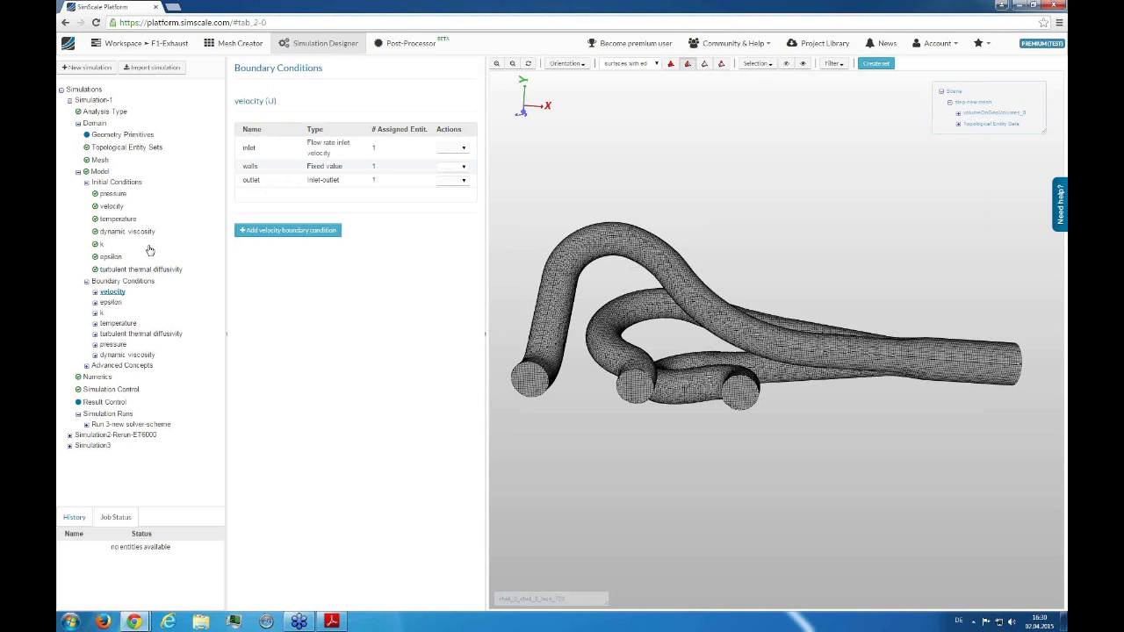
click(95, 292)
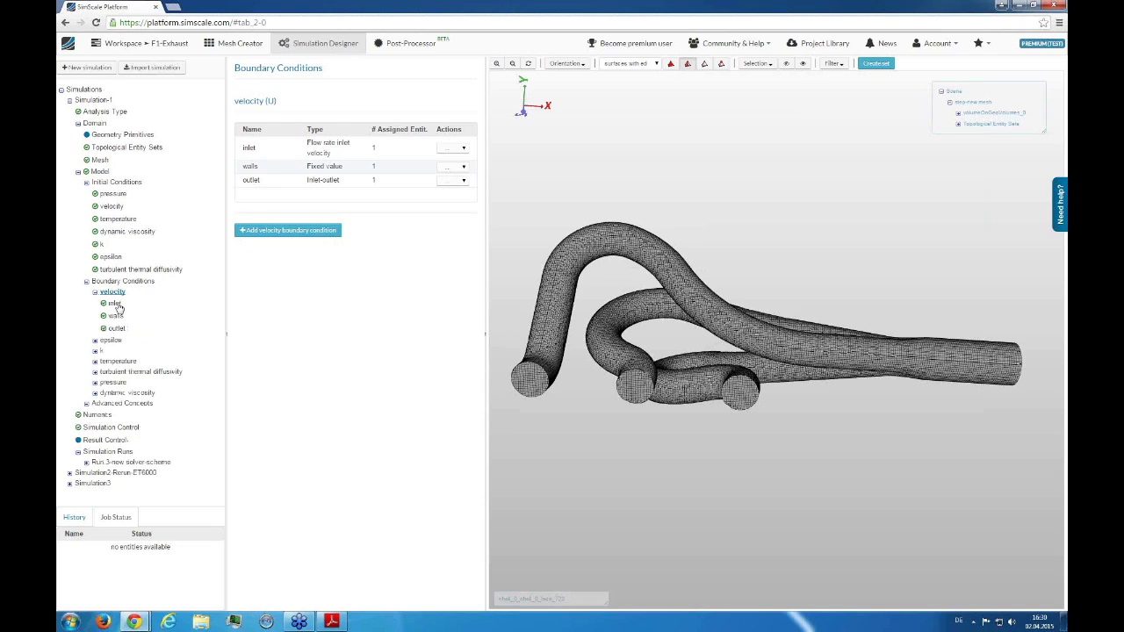
click(115, 303)
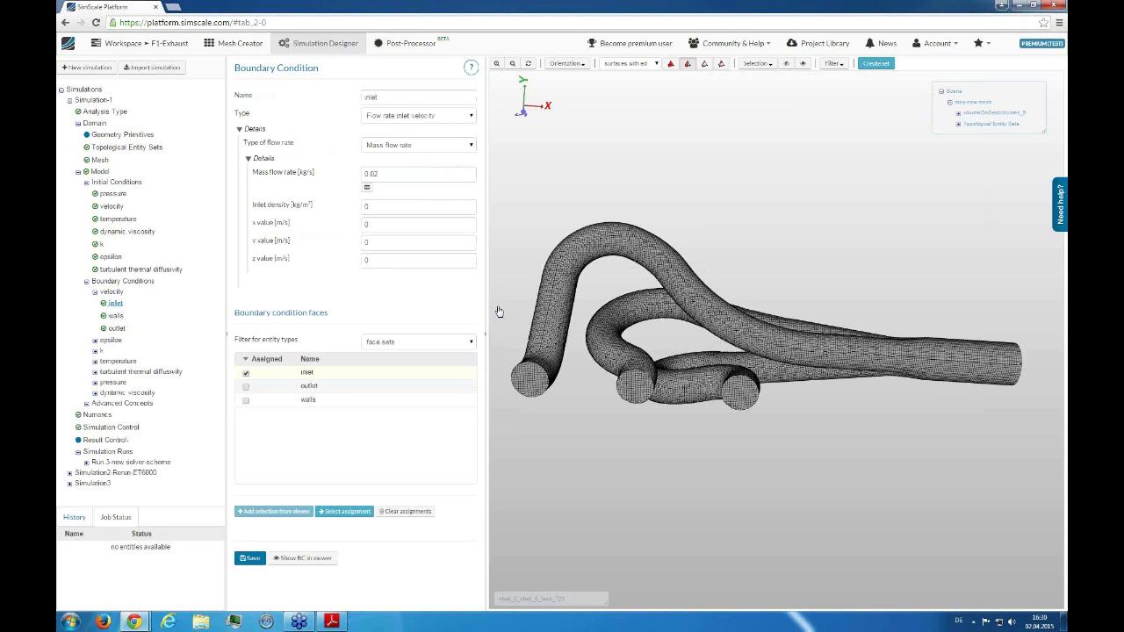
click(738, 400)
click(646, 393)
click(544, 390)
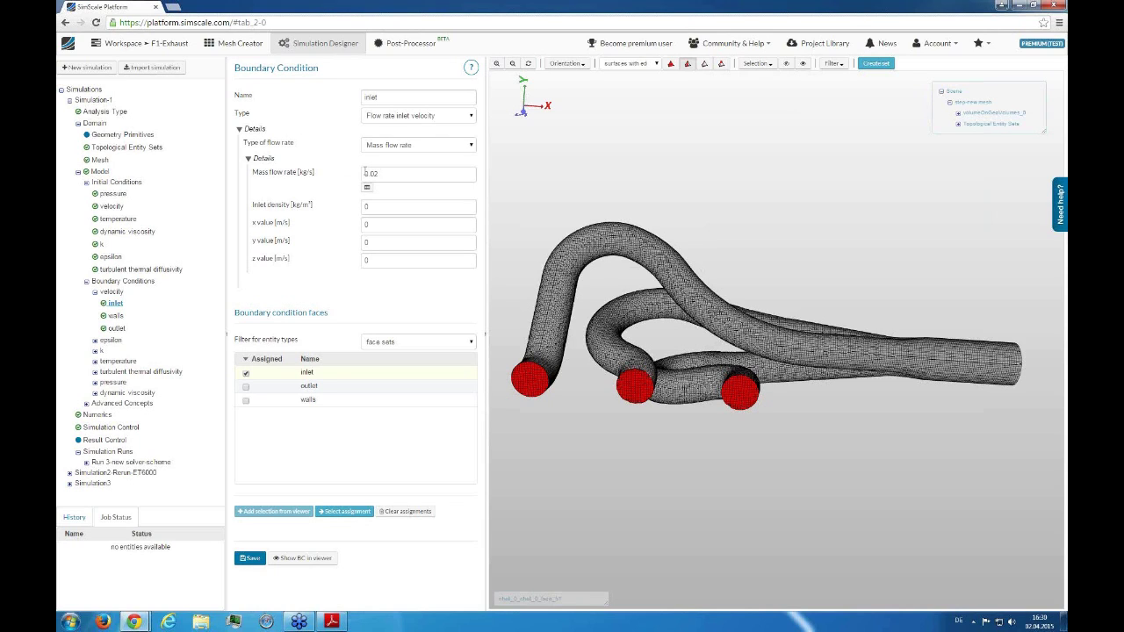
click(115, 315)
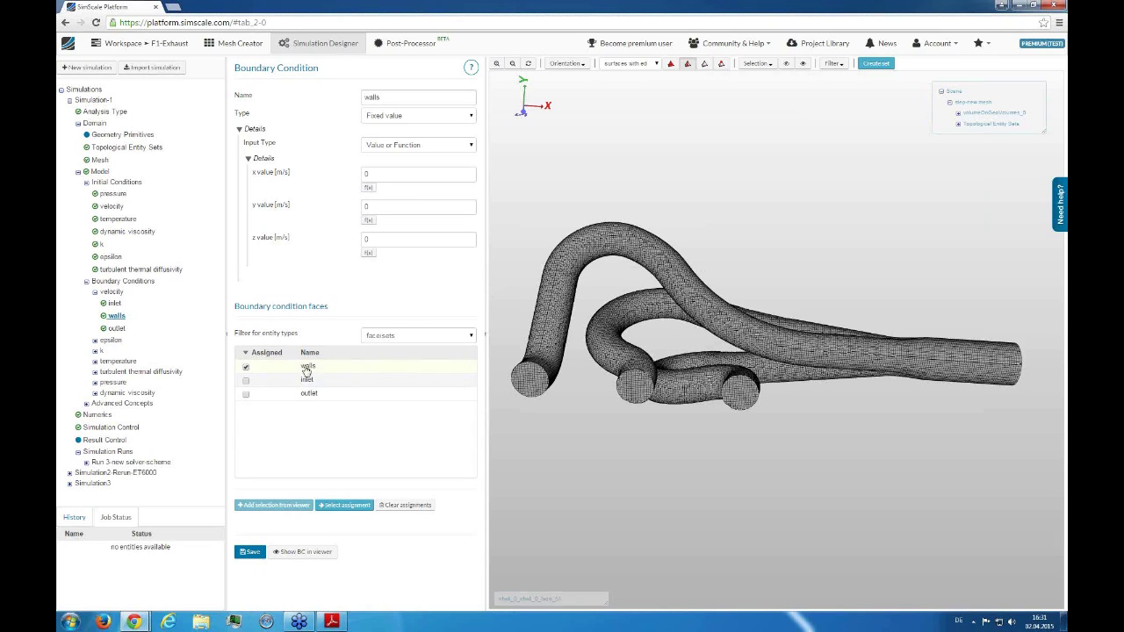
Check the inlet-outlet velocity outlet (0.02 m/s), then the velocity overview table.
click(158, 331)
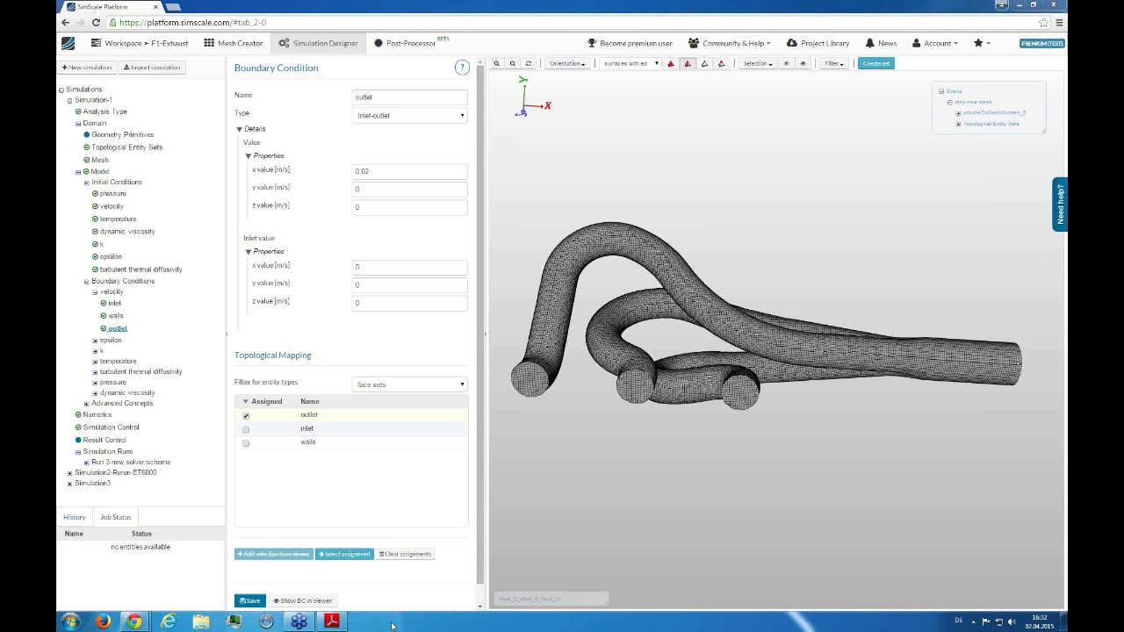
click(95, 292)
Check the epsilon inlet condition with its turbulence dissipation value of 50.
click(95, 303)
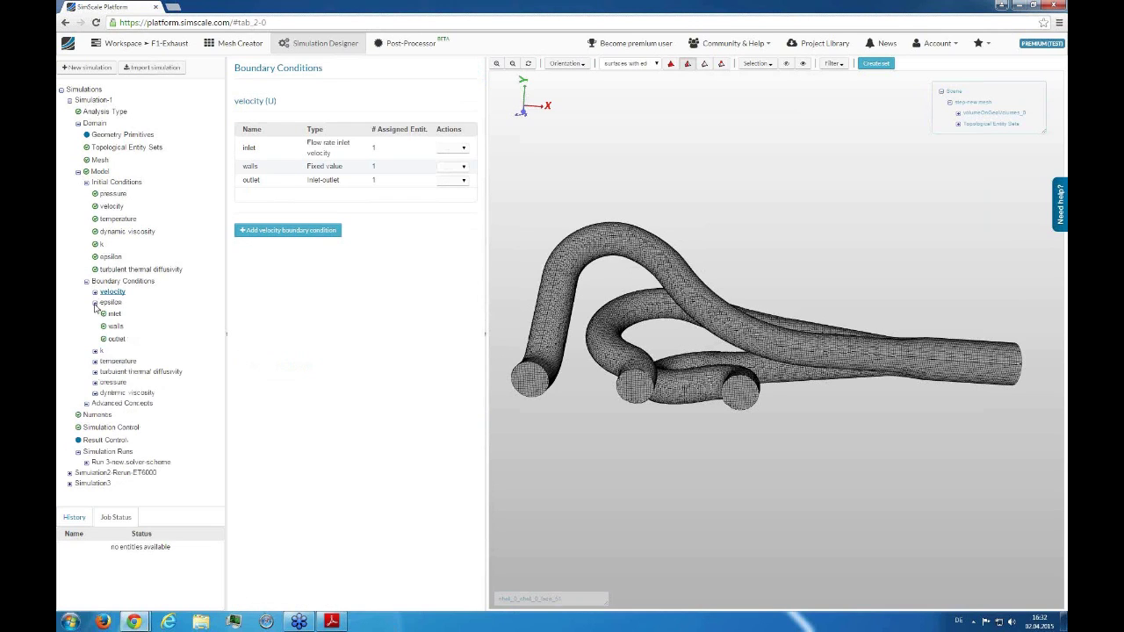
click(113, 314)
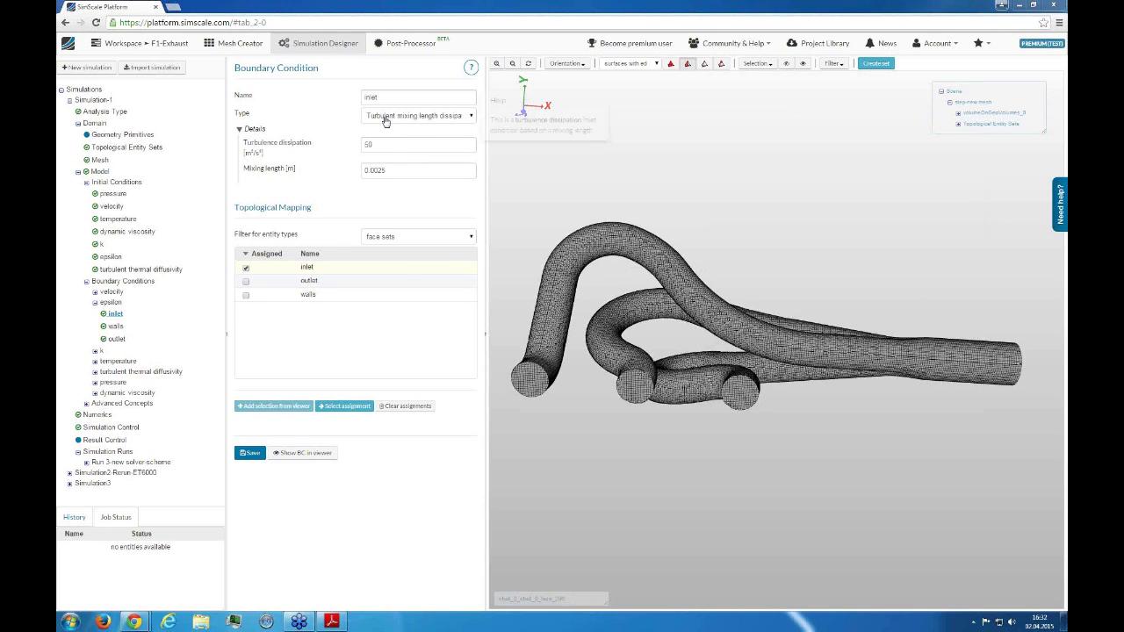
click(387, 144)
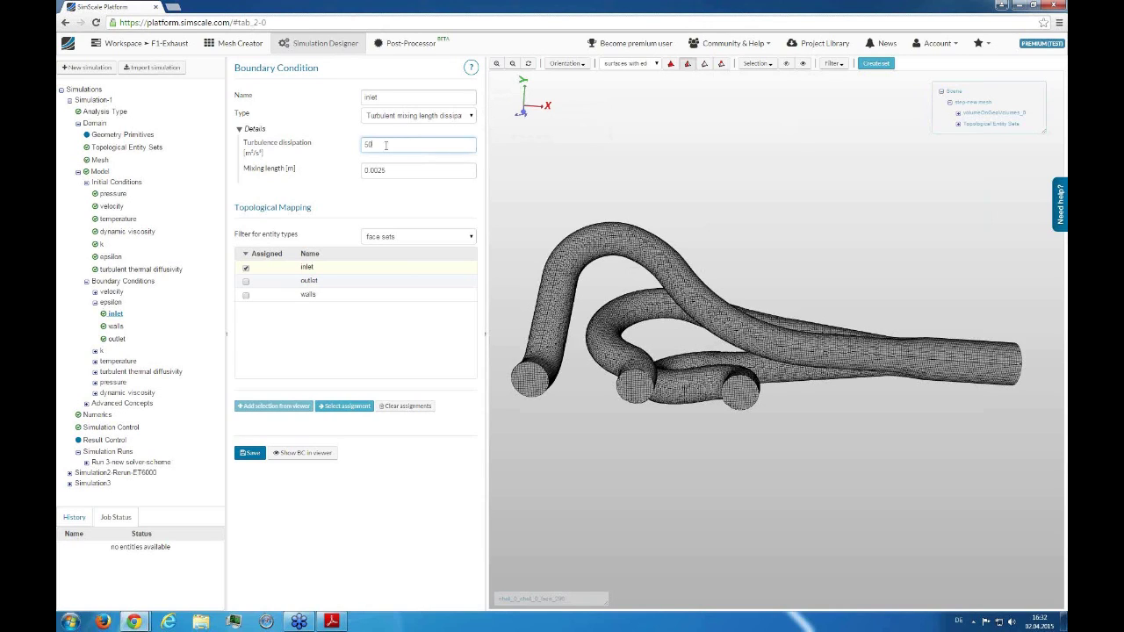
Review epsilon's walls and outlet conditions, then bring up k's inlet condition.
click(113, 327)
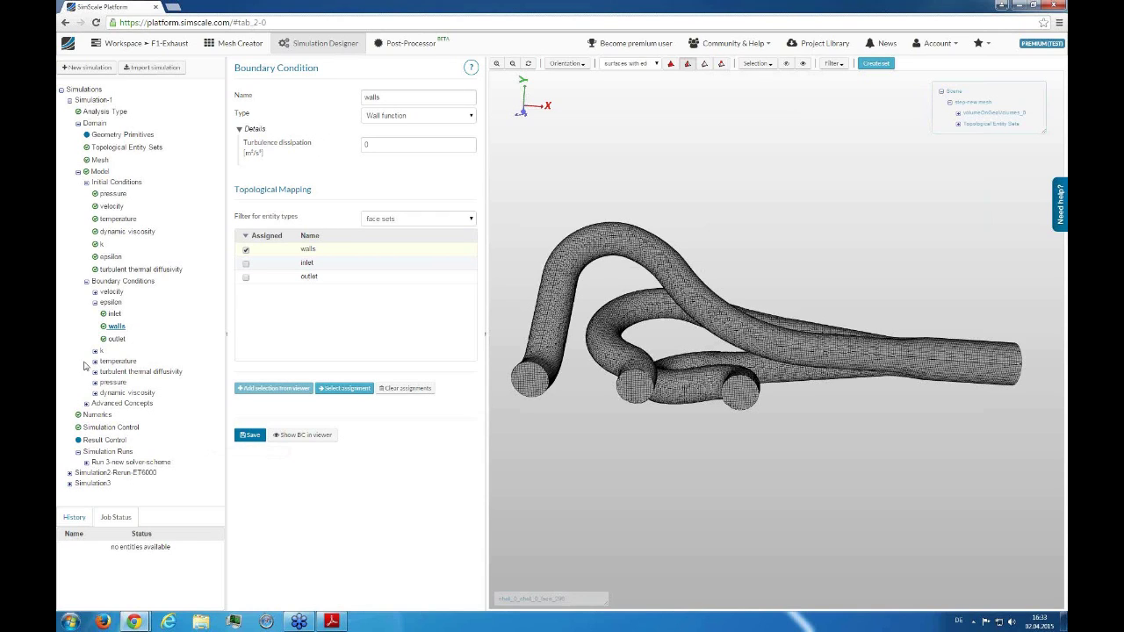
click(115, 339)
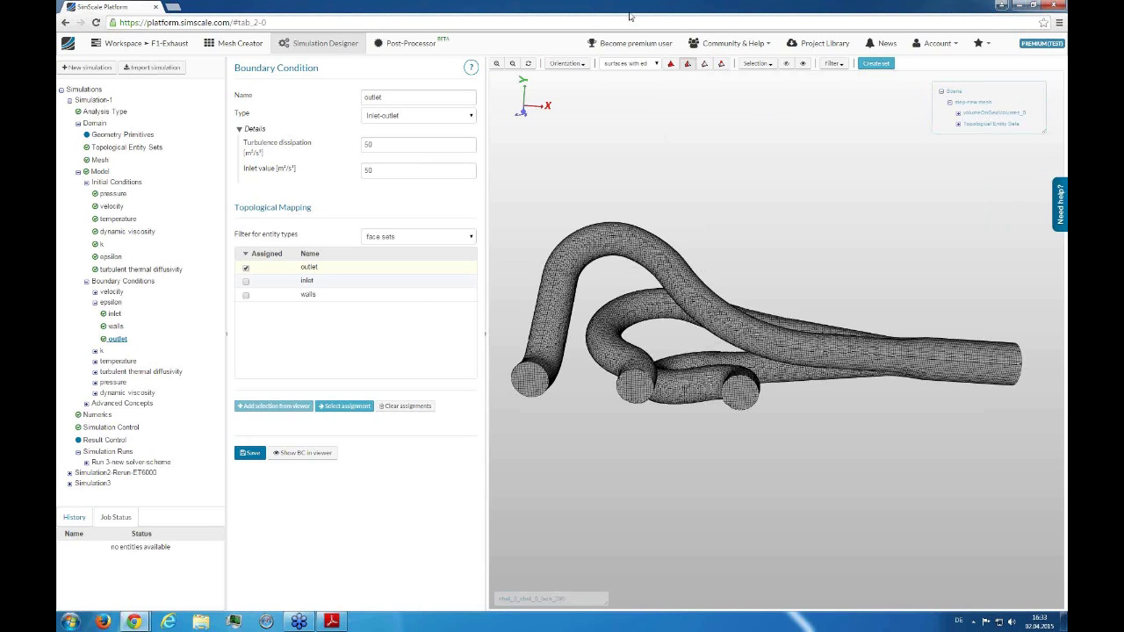
click(96, 303)
click(95, 314)
click(121, 324)
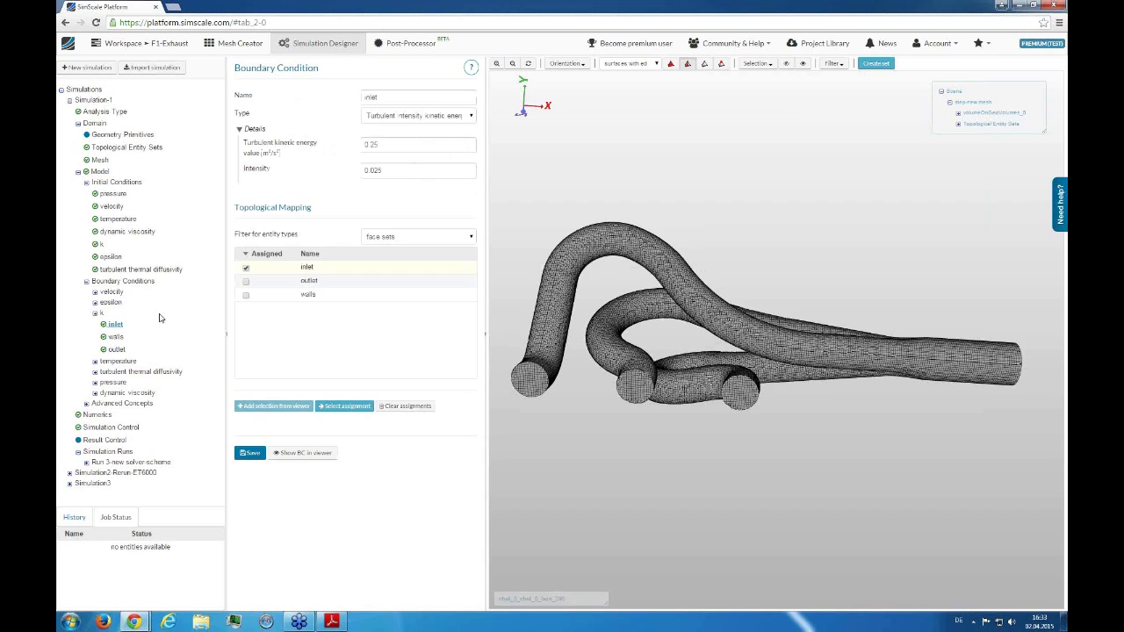
Review k's inlet (0.25 m²/s², intensity 0.025), wall-function walls, inlet-outlet outlet and overview.
click(419, 146)
click(376, 169)
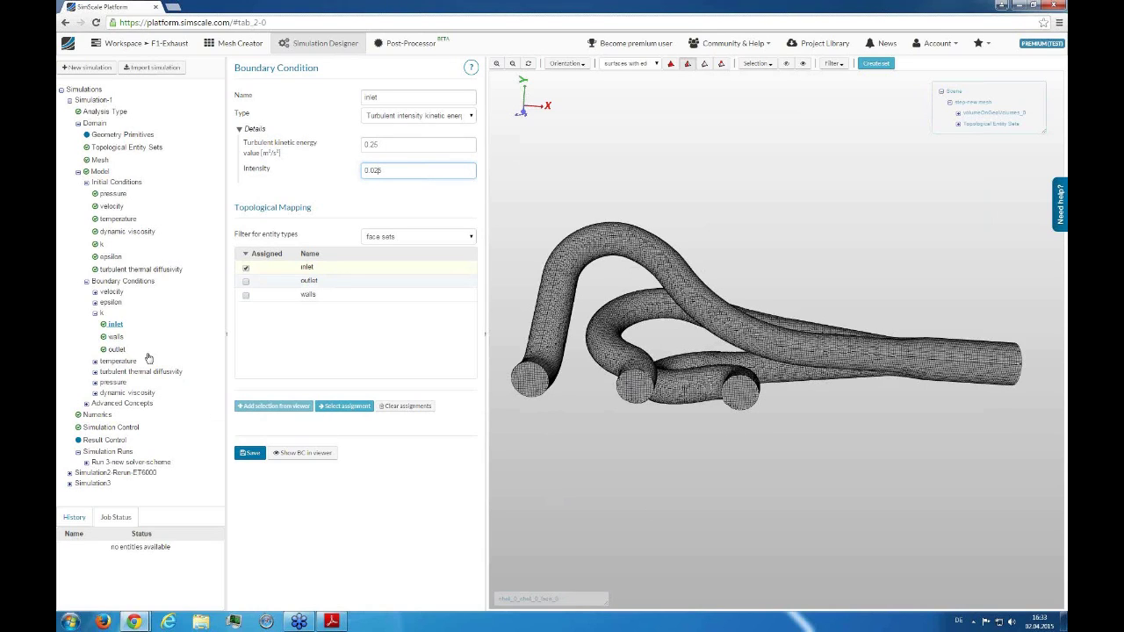
click(115, 337)
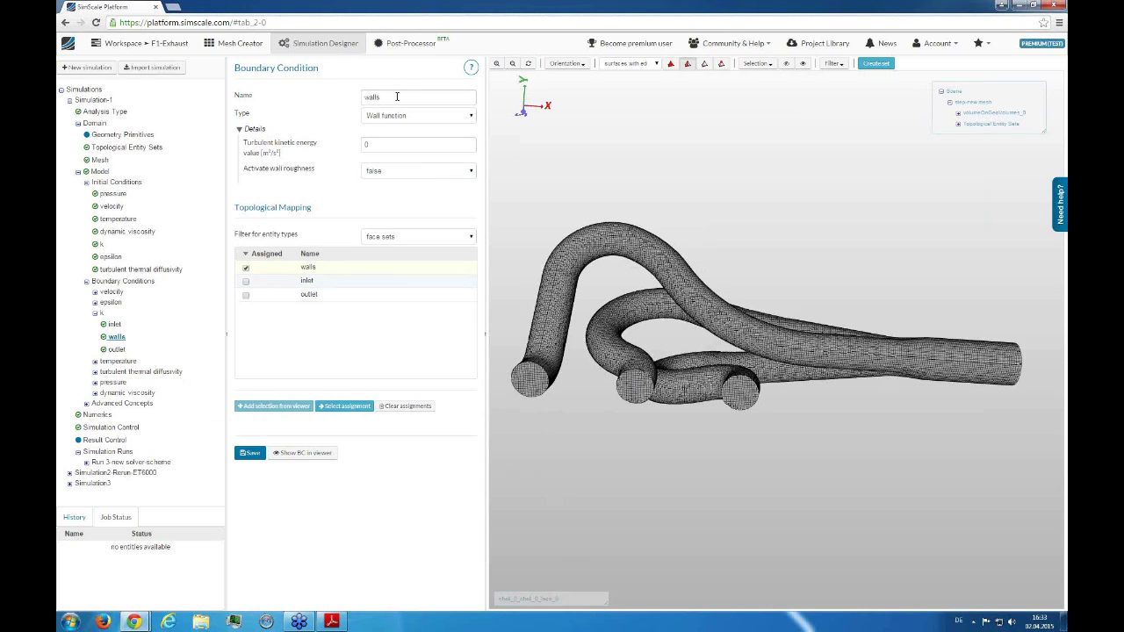
click(119, 349)
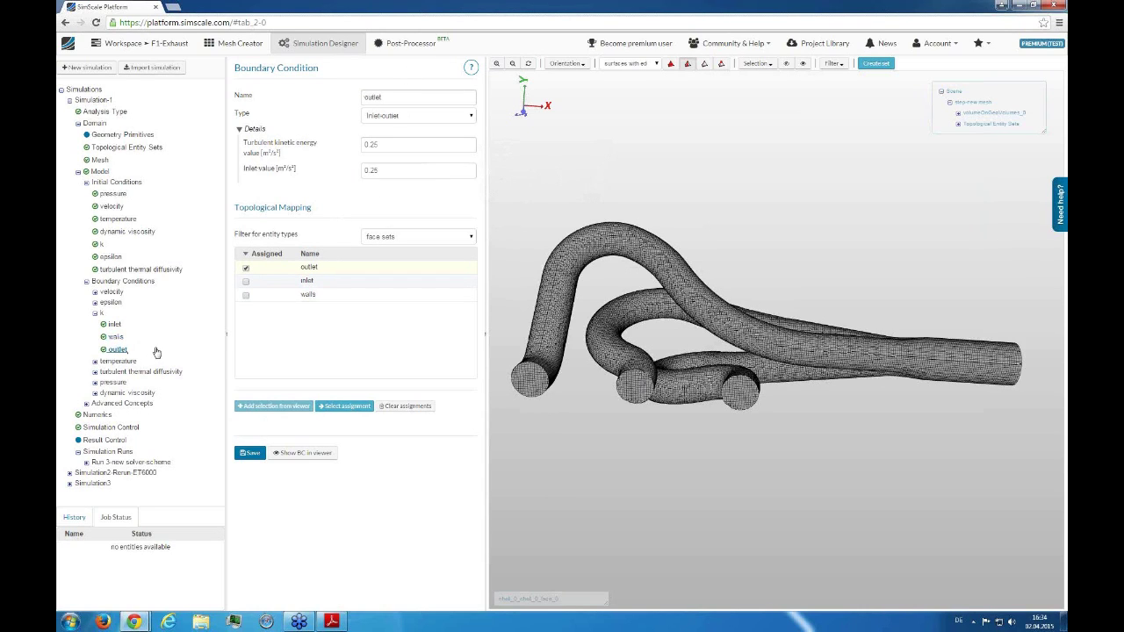
click(97, 316)
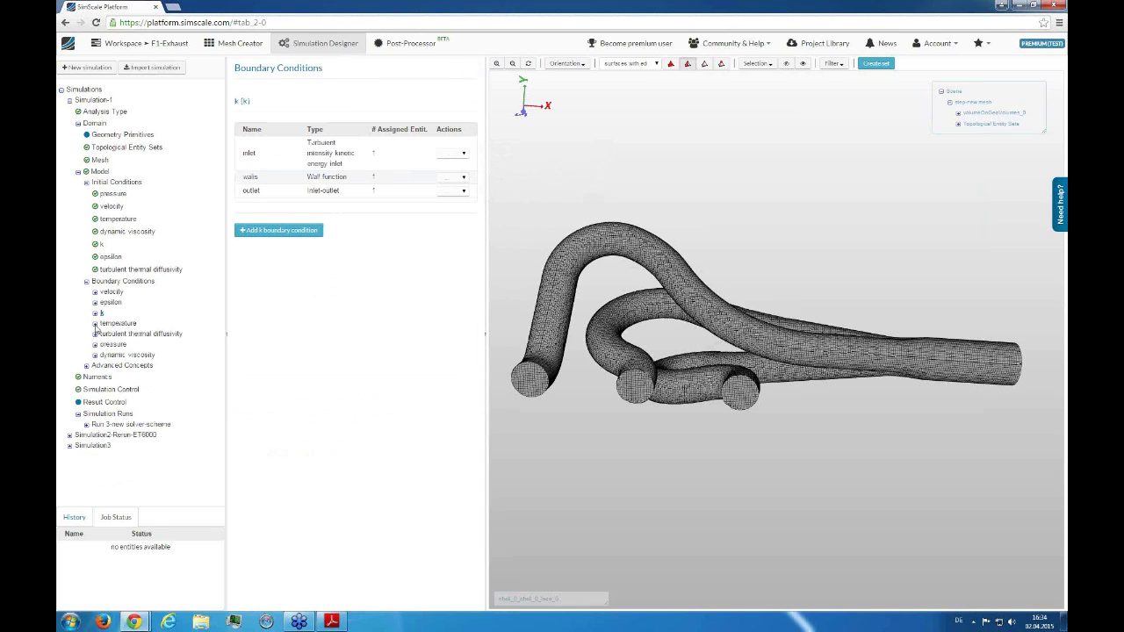
click(95, 324)
Review temperature: 1173 K fixed-value inlet, zero-gradient walls and outlet, then its overview.
click(115, 335)
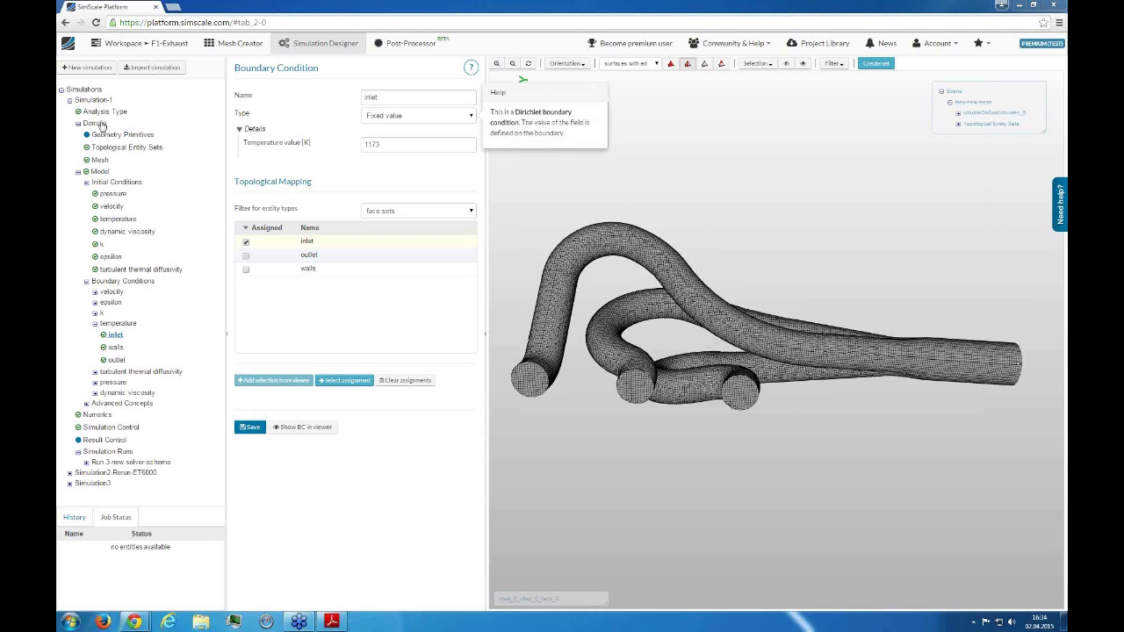
click(117, 347)
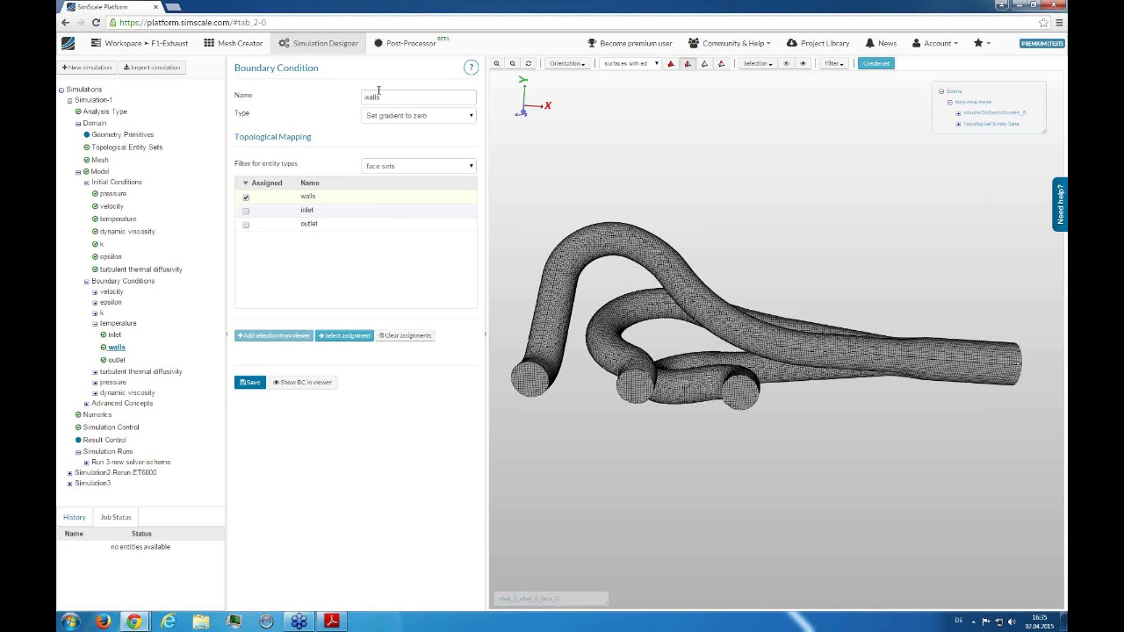
click(117, 360)
click(96, 326)
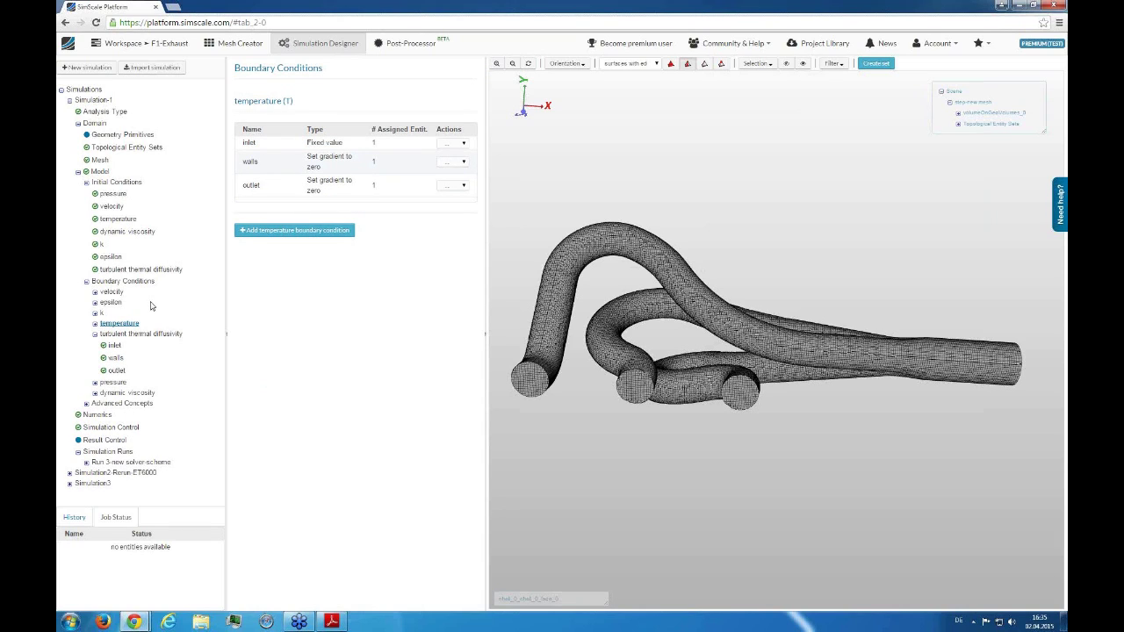
click(117, 345)
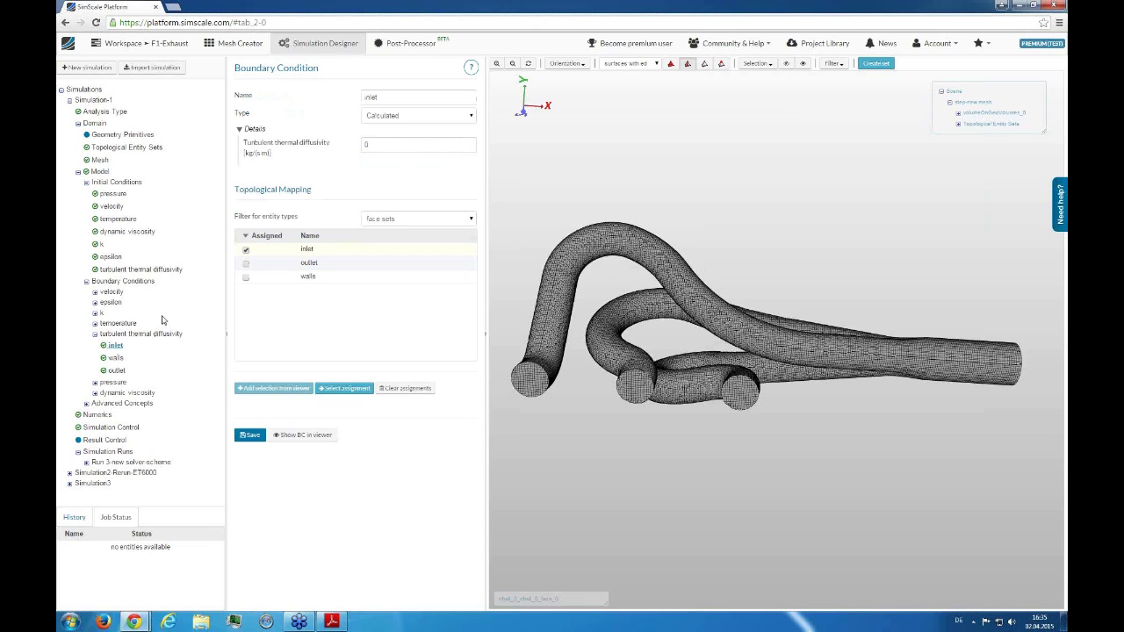
Review turbulent thermal diffusivity: calculated inlet and outlet, wall-function walls, then its overview.
mouse_move(407, 112)
click(114, 358)
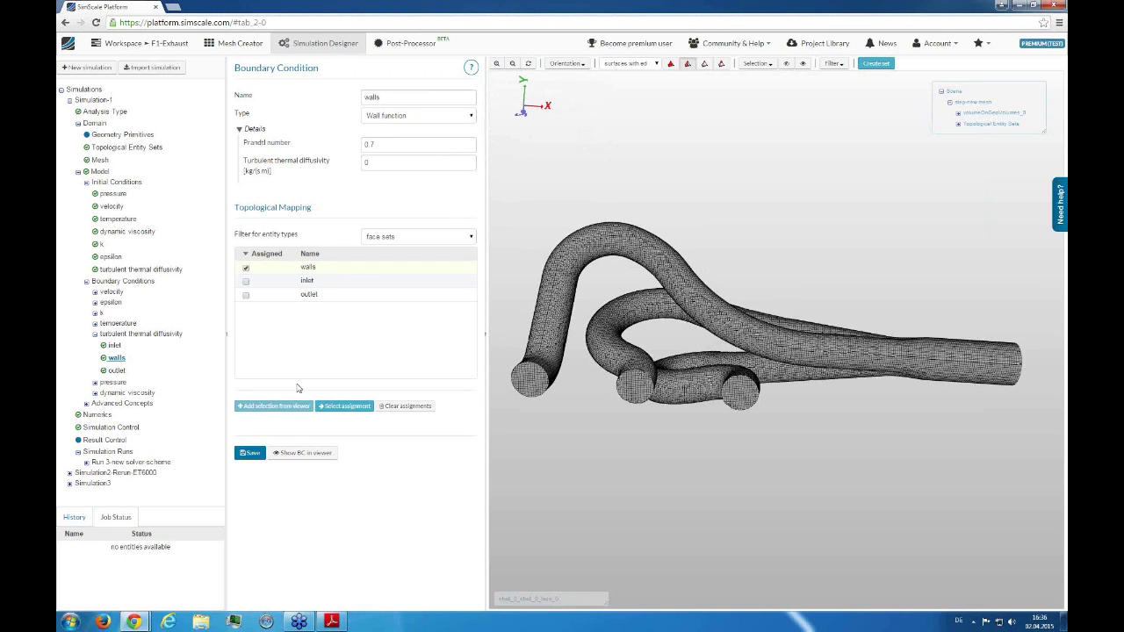
click(118, 371)
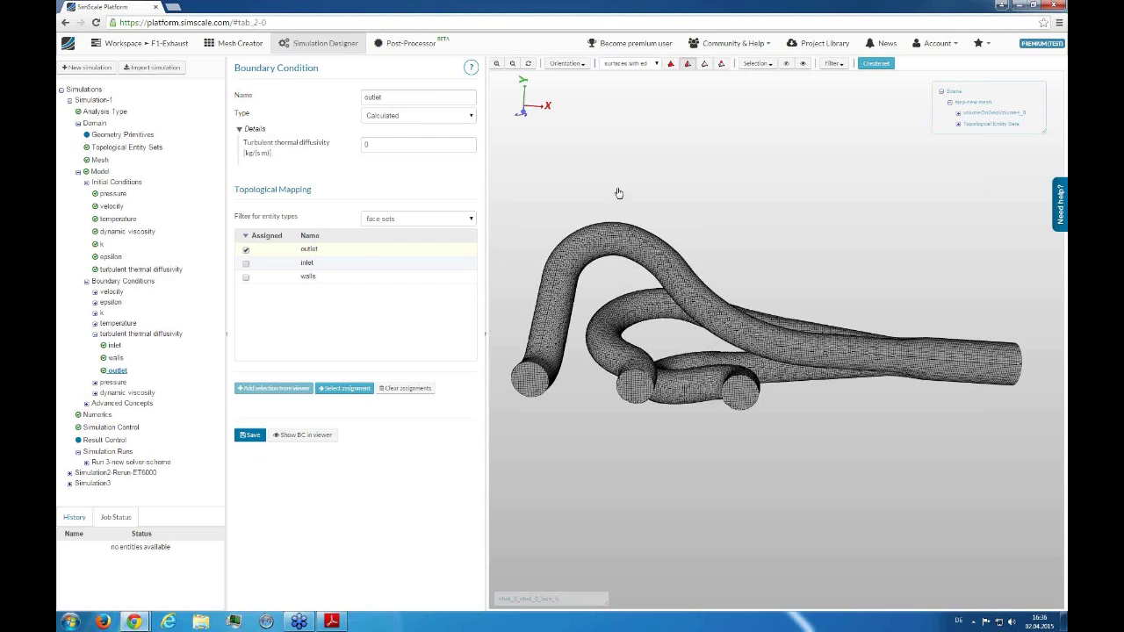
click(95, 335)
Review pressure: zero-gradient inlet and walls, 100000 Pa fixed-value outlet, then its overview.
click(95, 345)
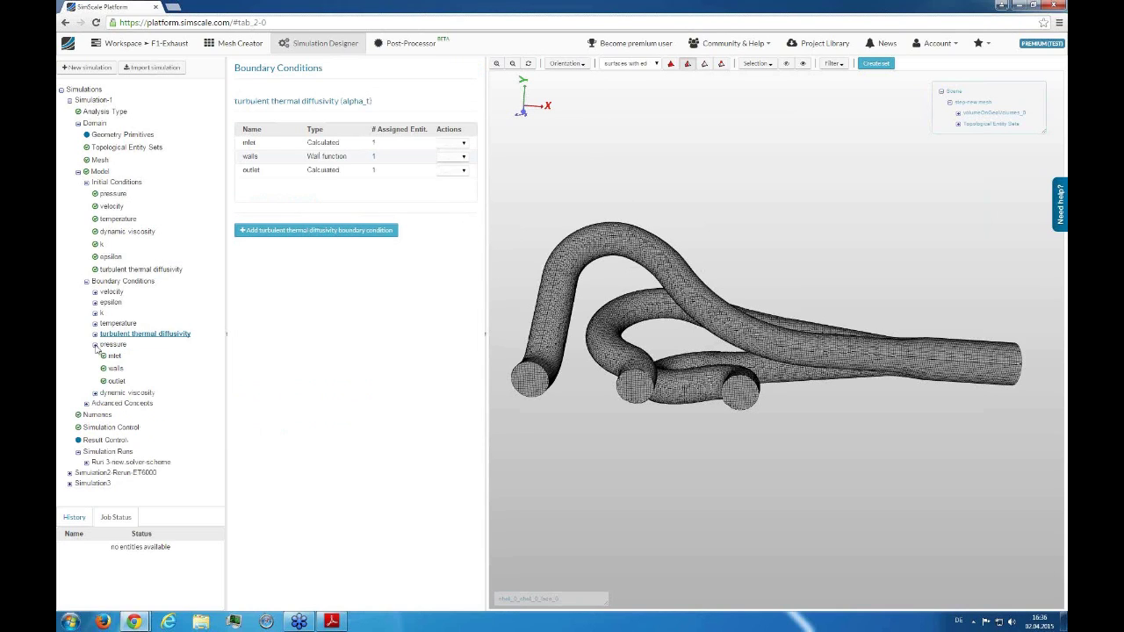
click(114, 356)
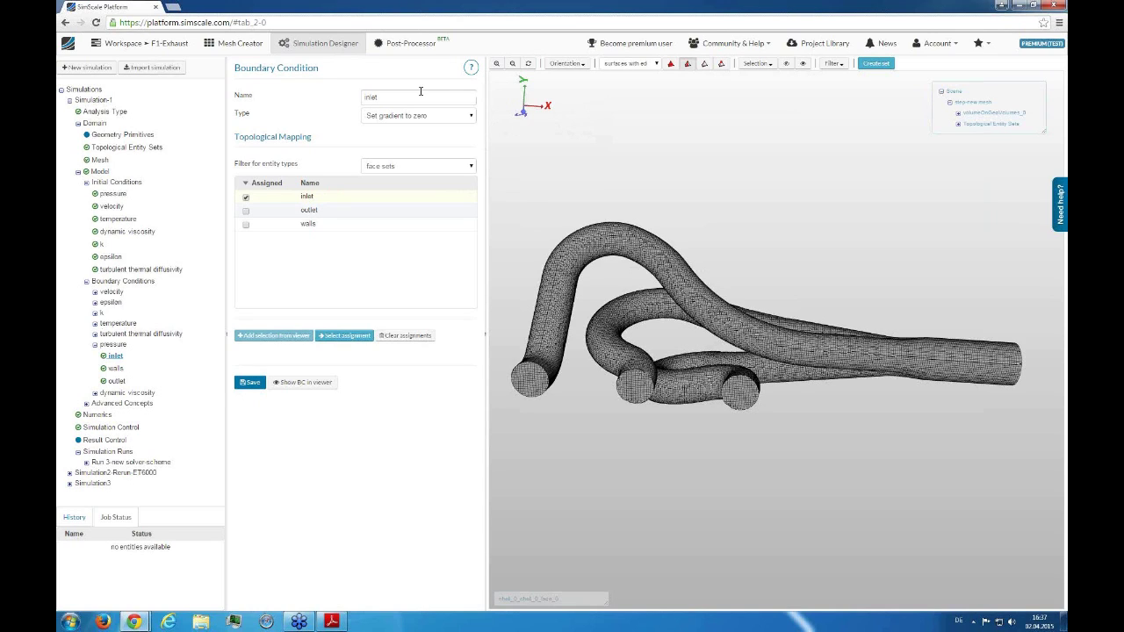
click(118, 370)
click(117, 381)
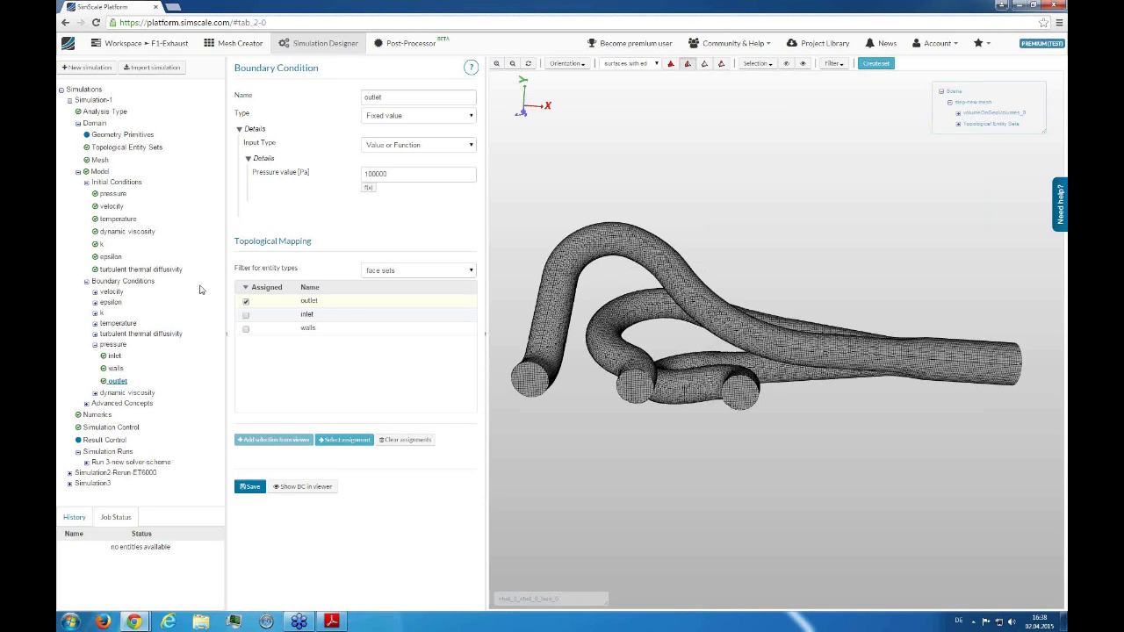
click(96, 346)
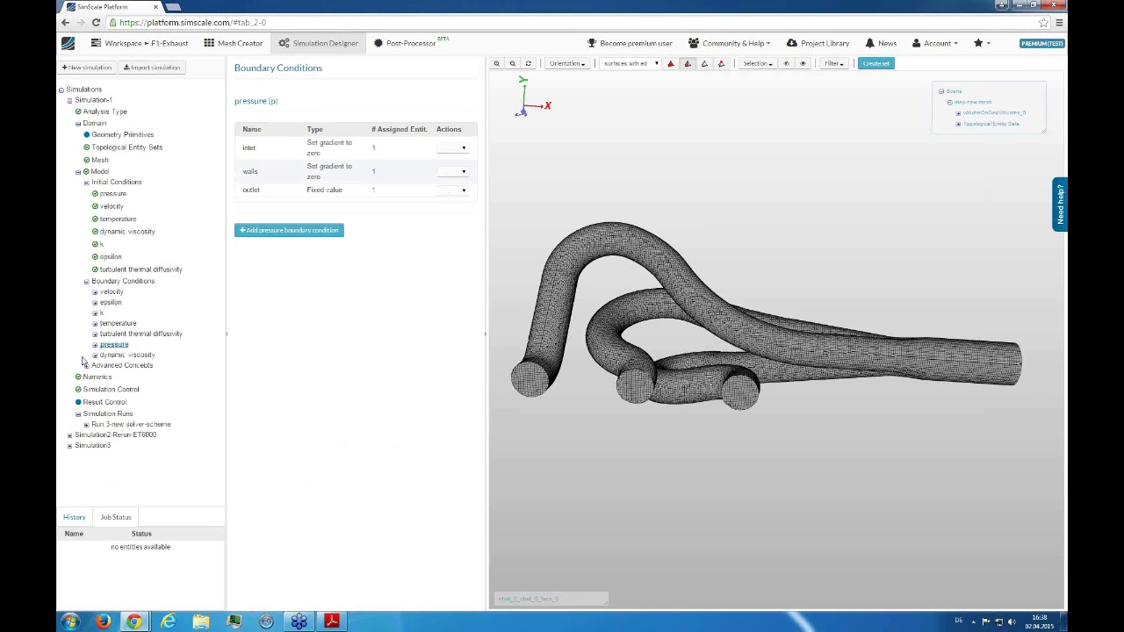
Review the dynamic viscosity inlet, walls and outlet conditions, then its conditions list.
click(95, 355)
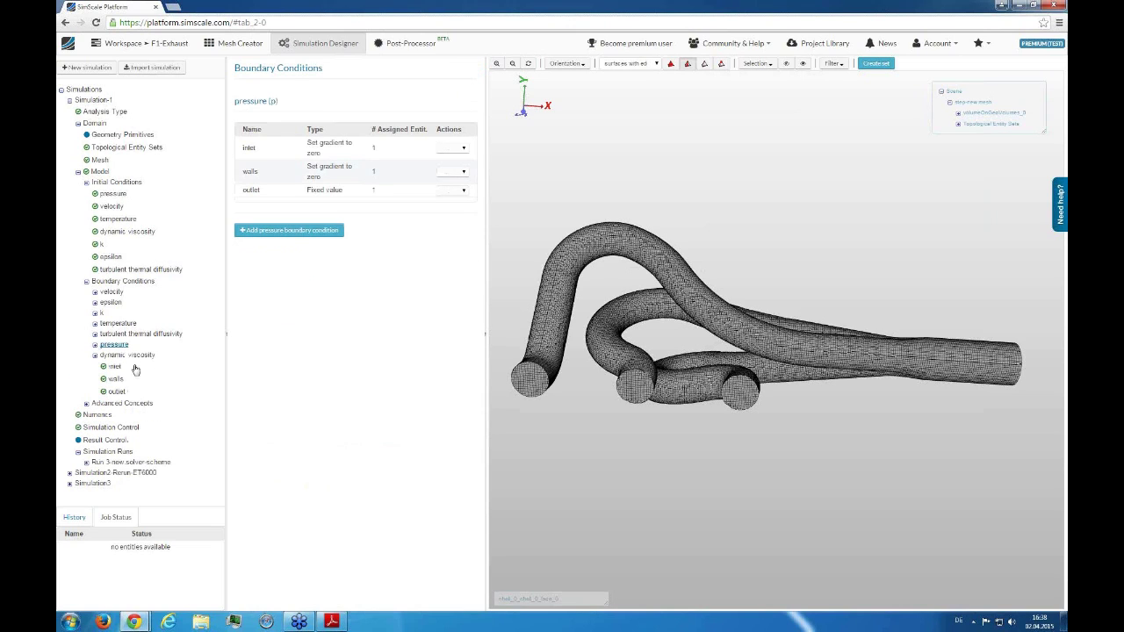
click(115, 366)
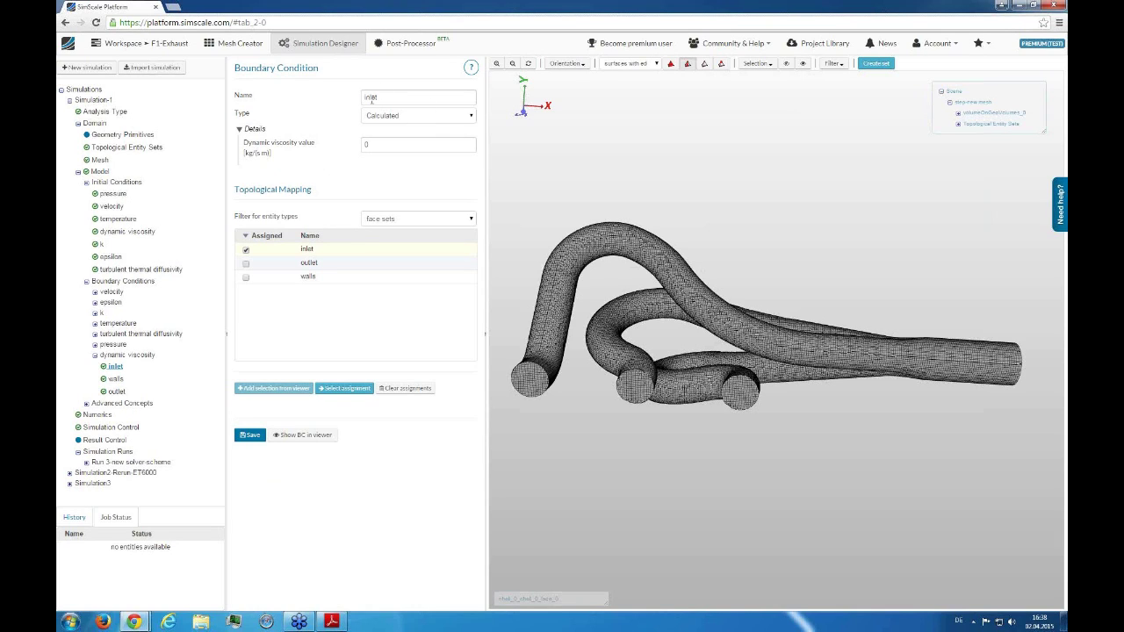
click(116, 379)
click(118, 390)
click(102, 359)
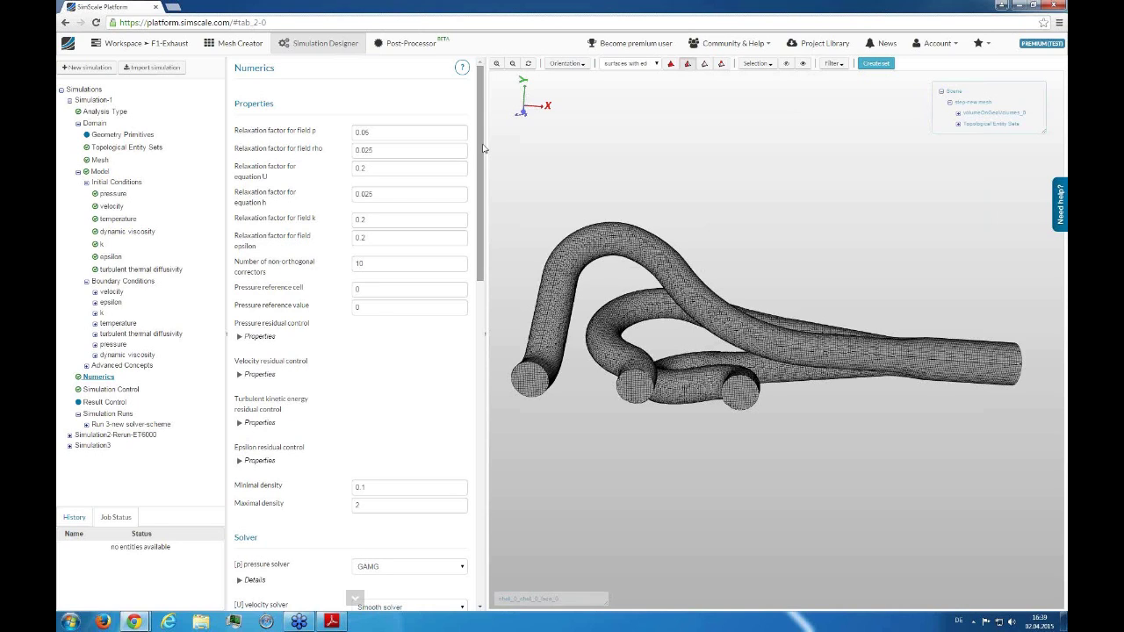
Scroll the Numerics properties down to density limits 0.1–2 and the GAMG pressure solver.
drag(482, 146, 479, 147)
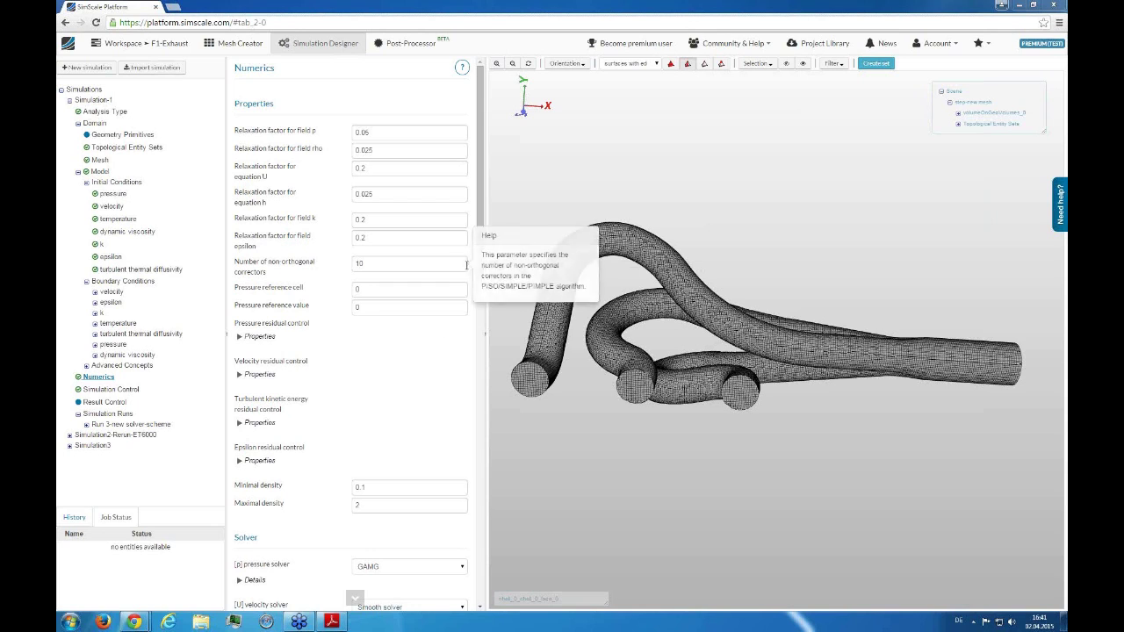
drag(478, 237, 479, 323)
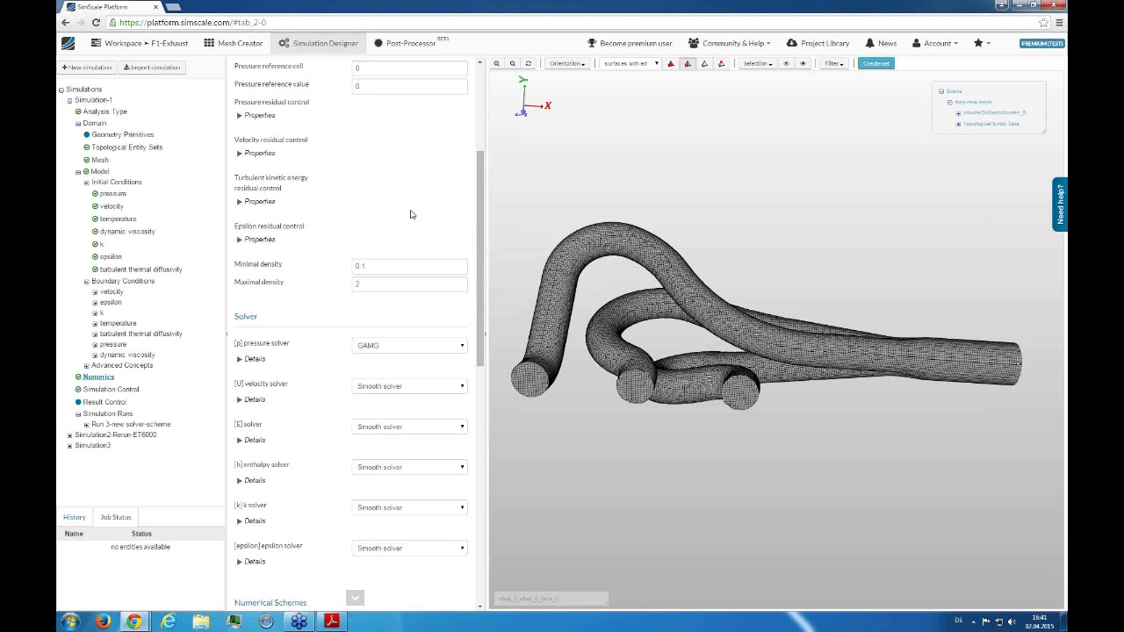
scroll(426, 204, down, 3)
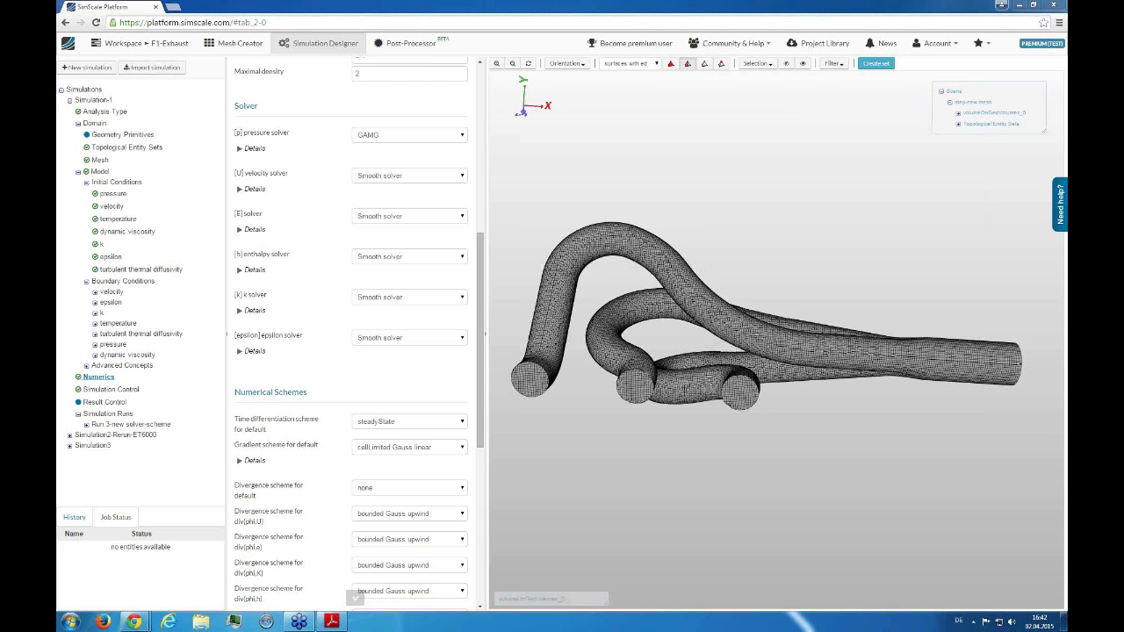
click(648, 397)
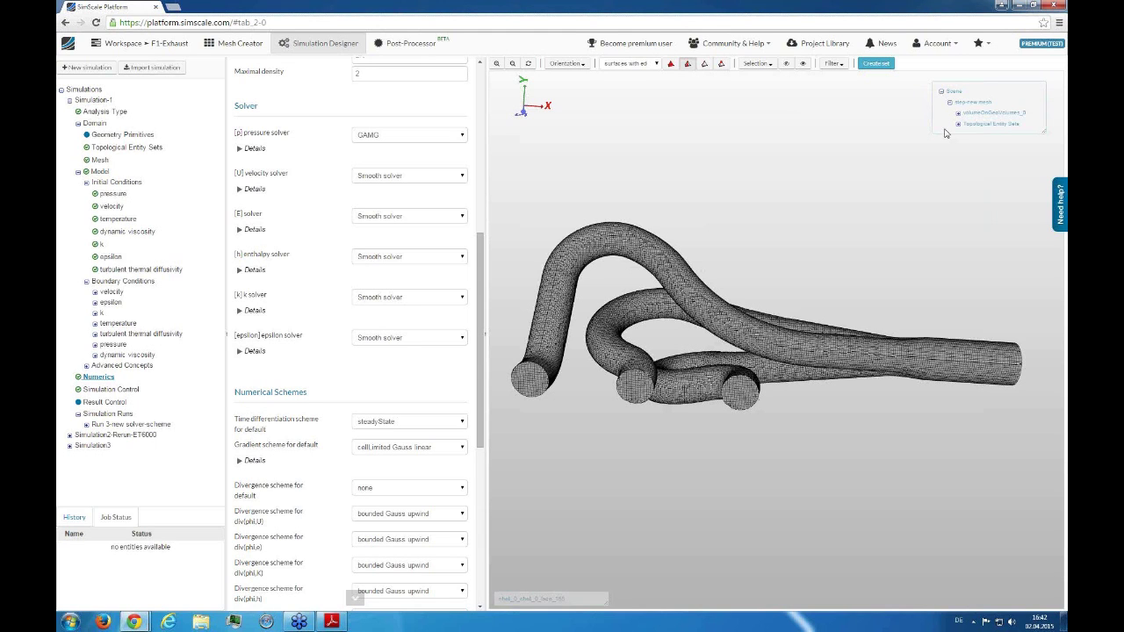
drag(483, 386, 479, 483)
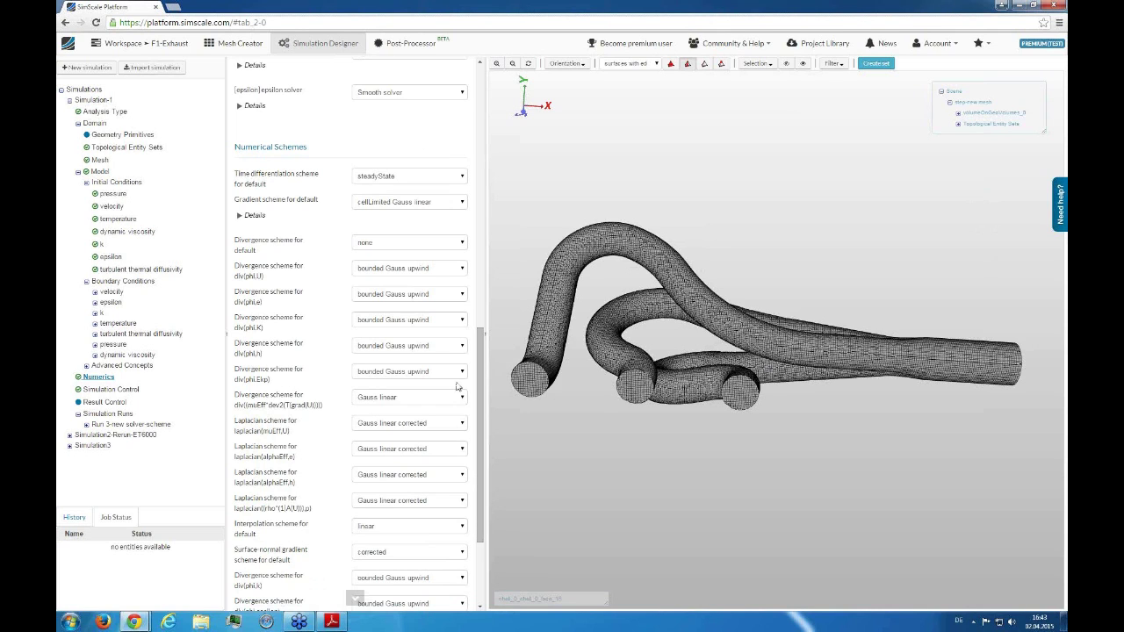
Check Simulation-1's control settings (3000 s end time, 8 cores, Scotch) and list its runs.
mouse_move(481, 374)
mouse_down()
mouse_move(484, 283)
mouse_move(477, 371)
mouse_up()
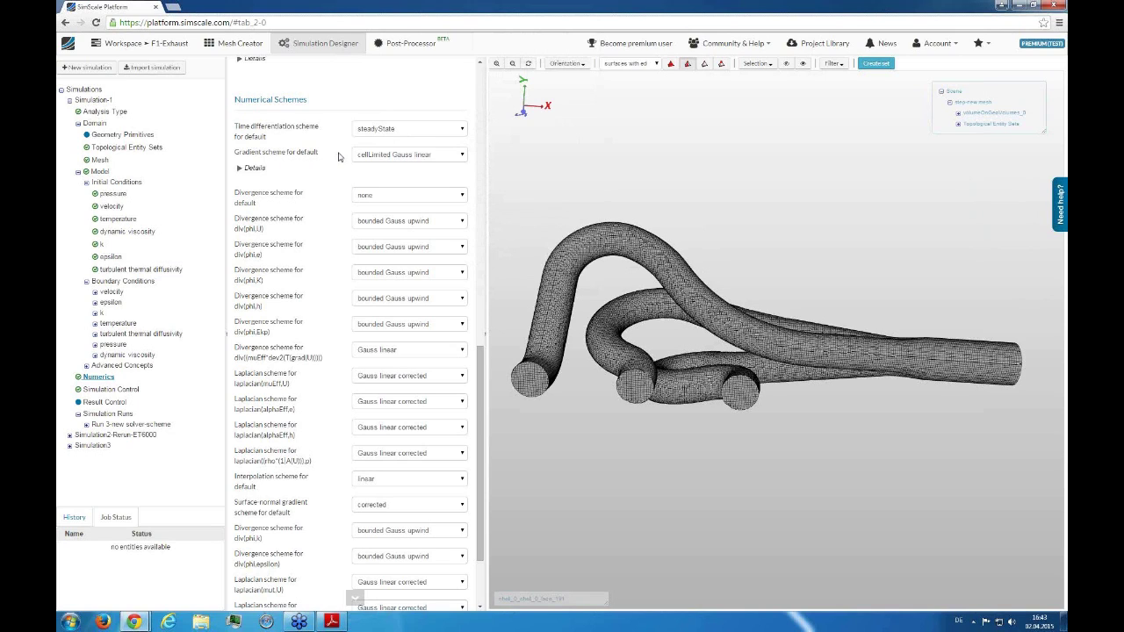
scroll(341, 169, down, 1)
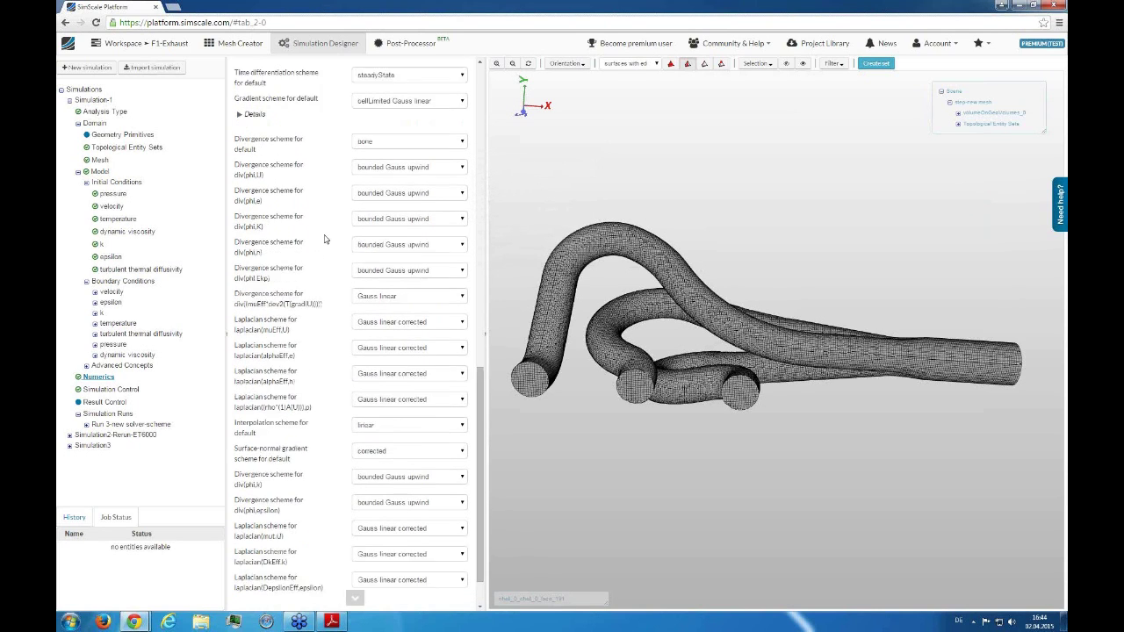
scroll(324, 238, up, 2)
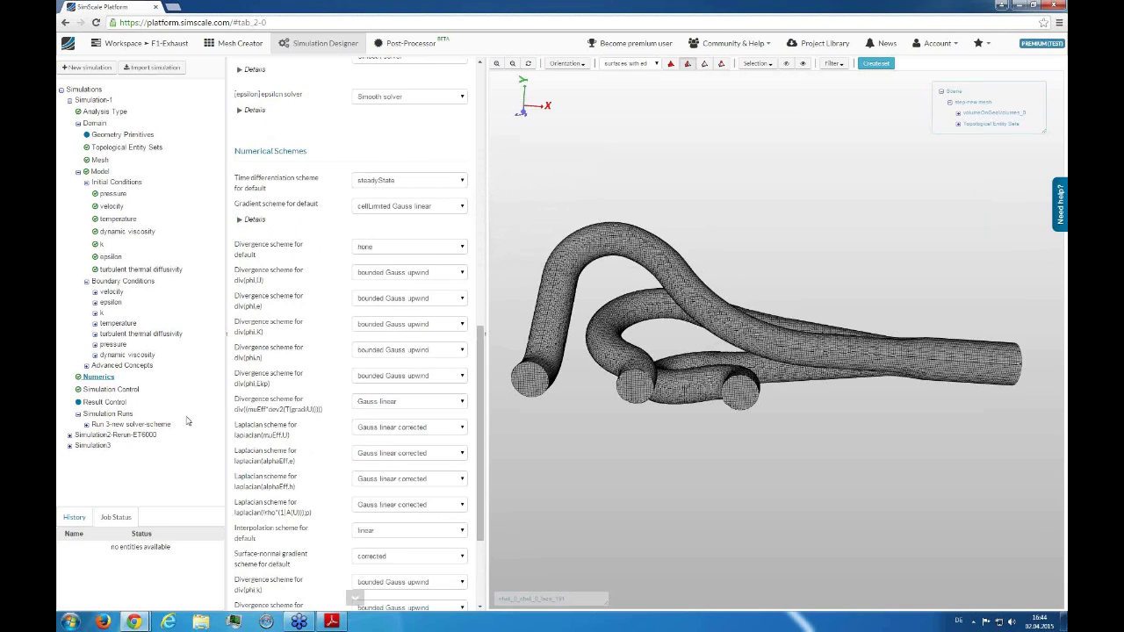
click(110, 390)
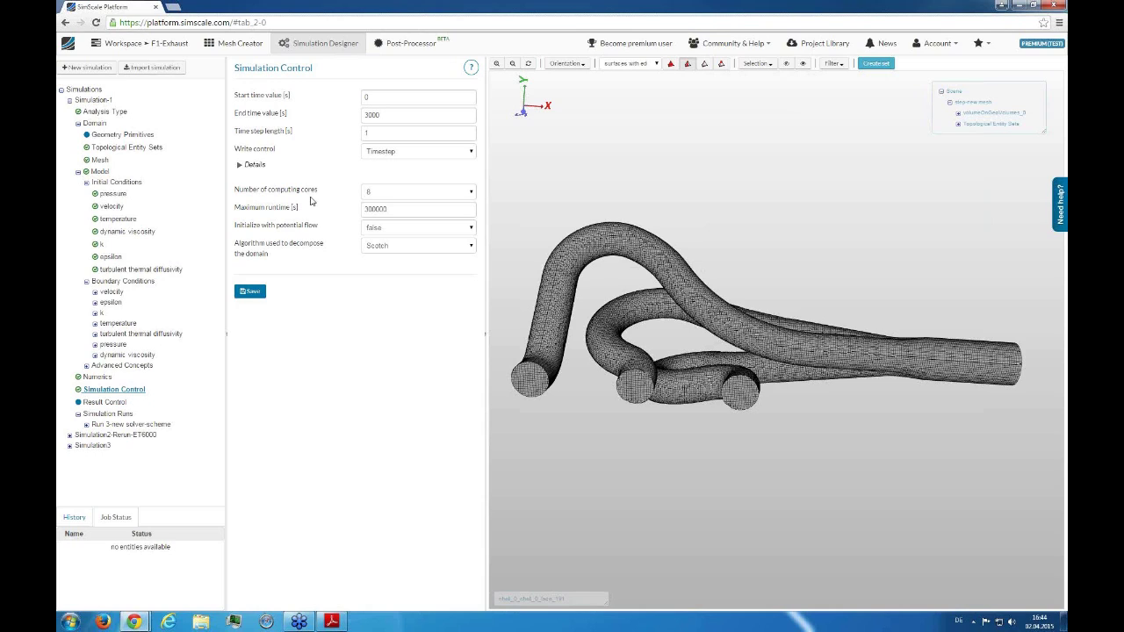
click(125, 415)
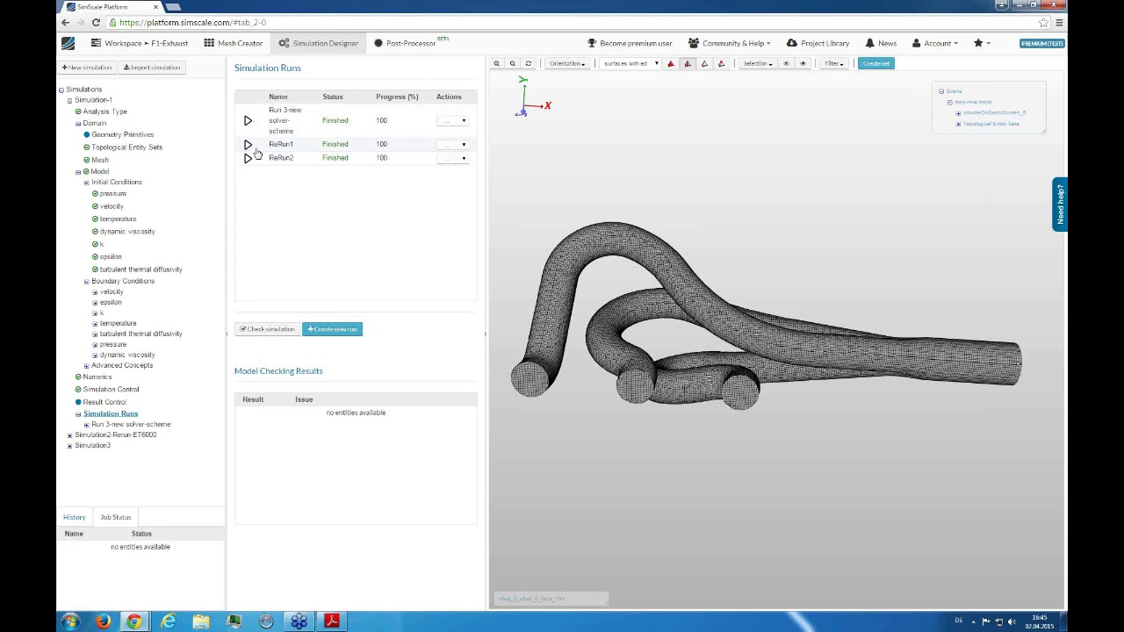
Show Run 3-new solver-scheme's details: 100% complete, 62 min runtime, with residual convergence plot.
click(298, 109)
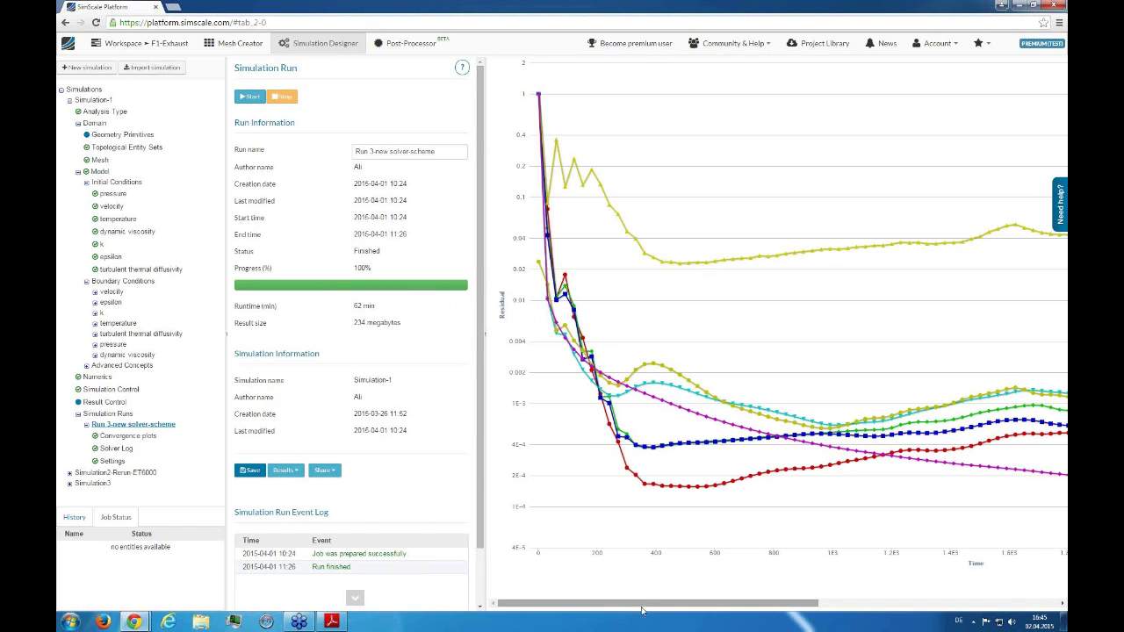
mouse_move(635, 607)
mouse_down()
mouse_move(828, 605)
mouse_move(619, 613)
mouse_up()
drag(760, 607, 797, 608)
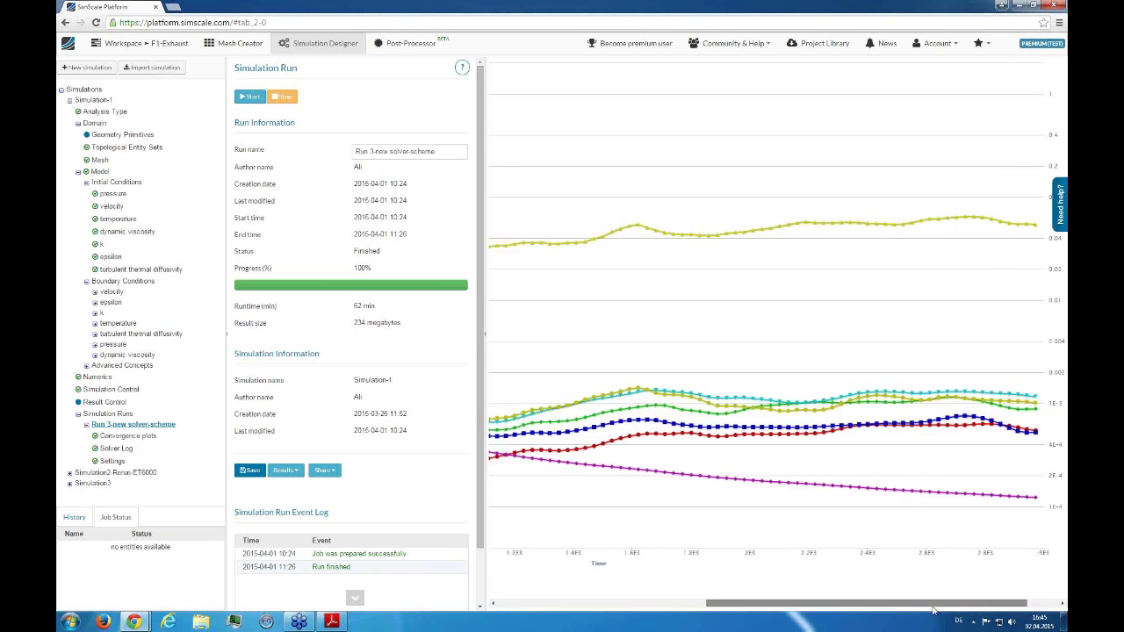
drag(797, 606, 729, 606)
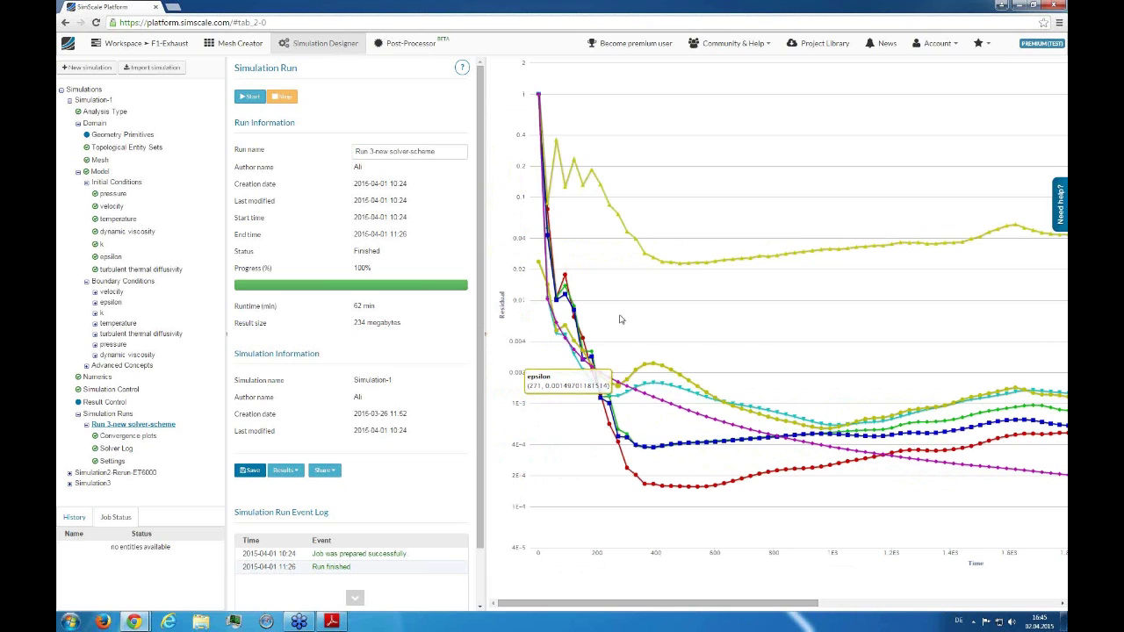
Display ReRun2's temperature T contours (1.1605e+3 to 1.1752e+3) and rotate the manifold to inspect them.
click(398, 49)
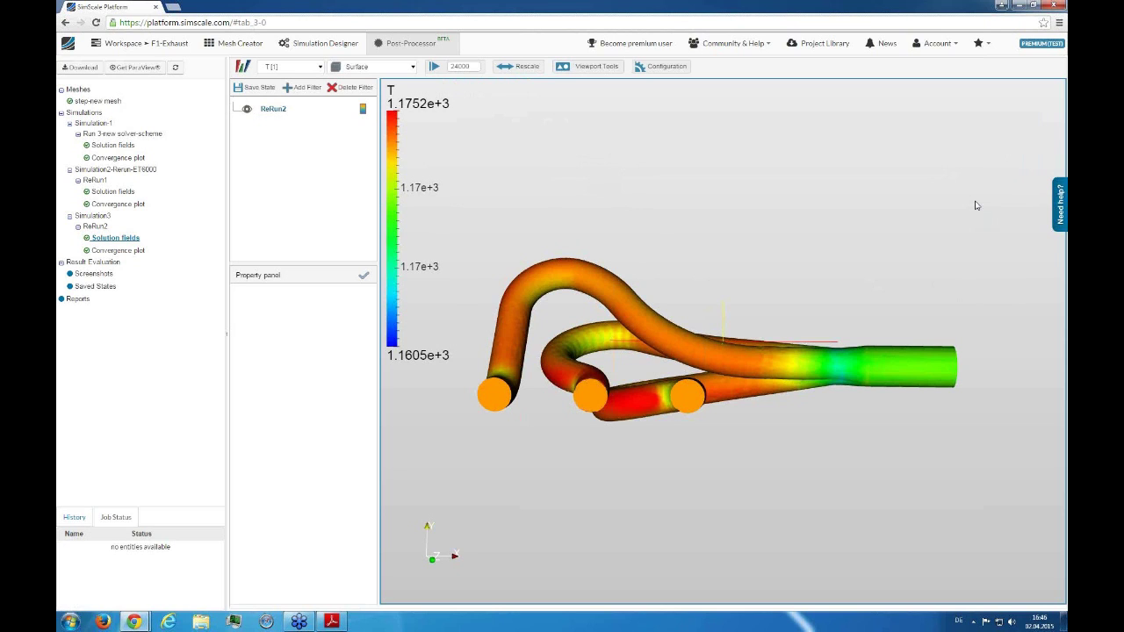
drag(890, 229, 752, 237)
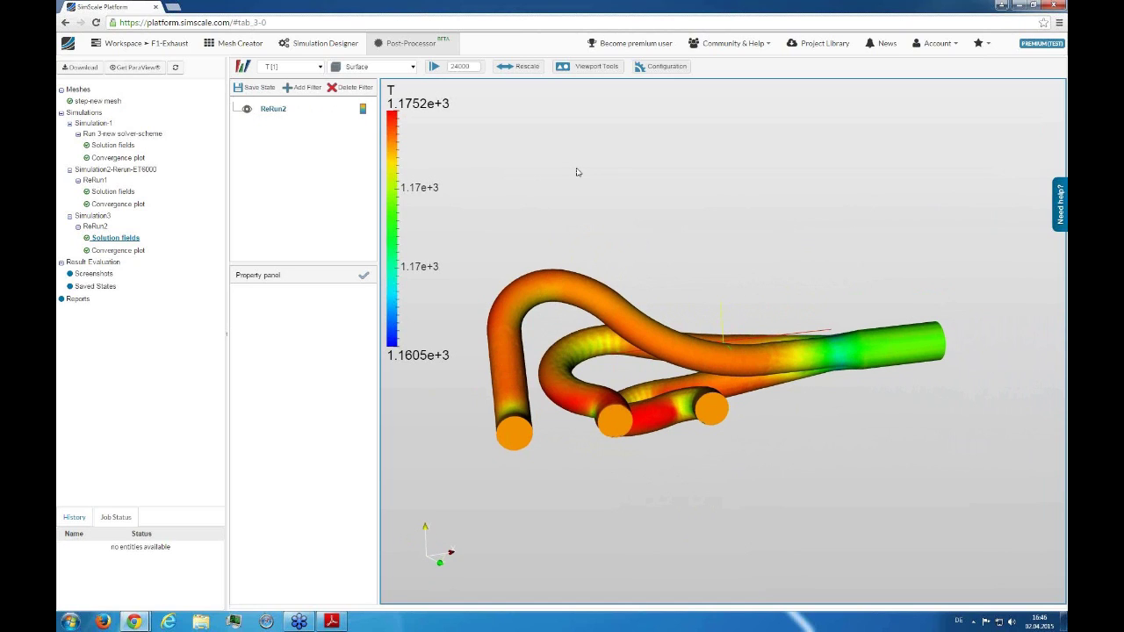
drag(930, 216, 923, 231)
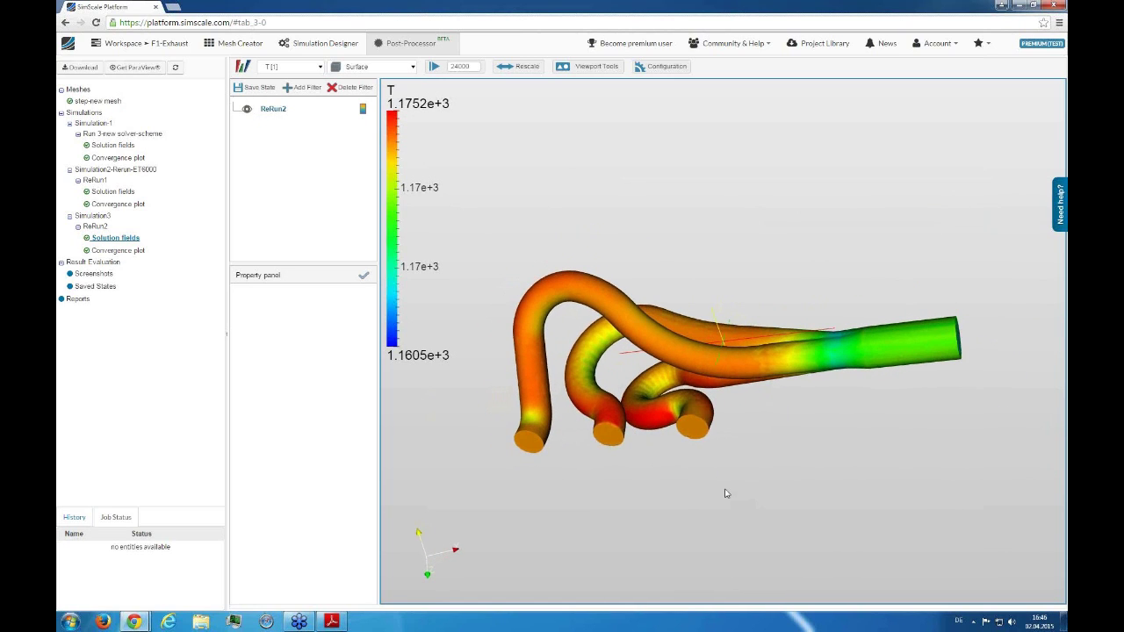
drag(1022, 418, 778, 257)
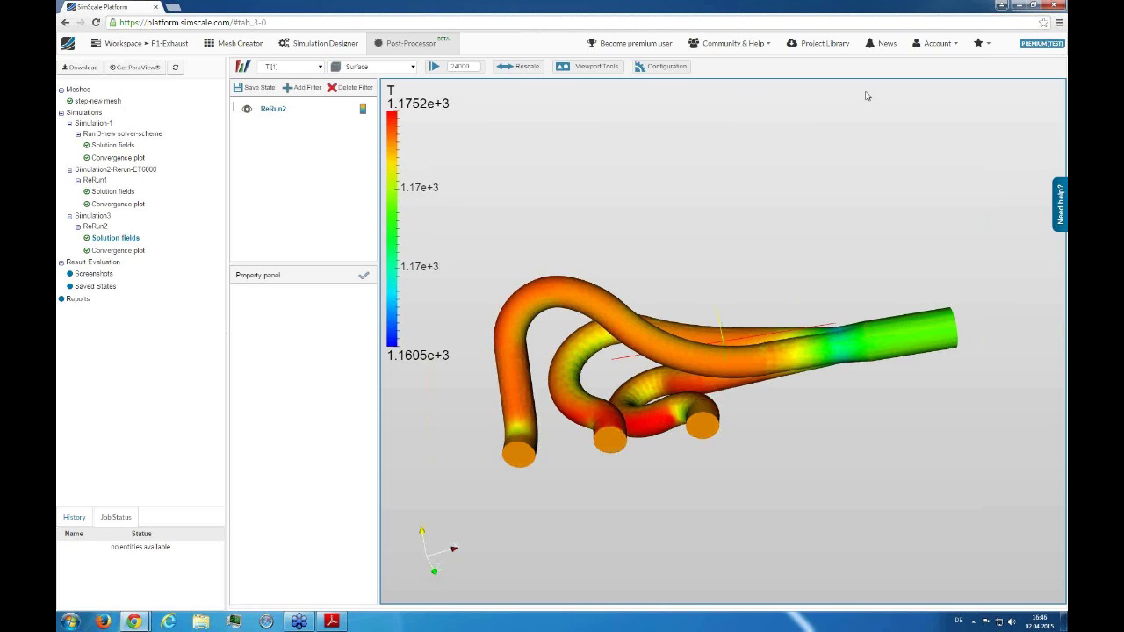
drag(928, 238, 756, 232)
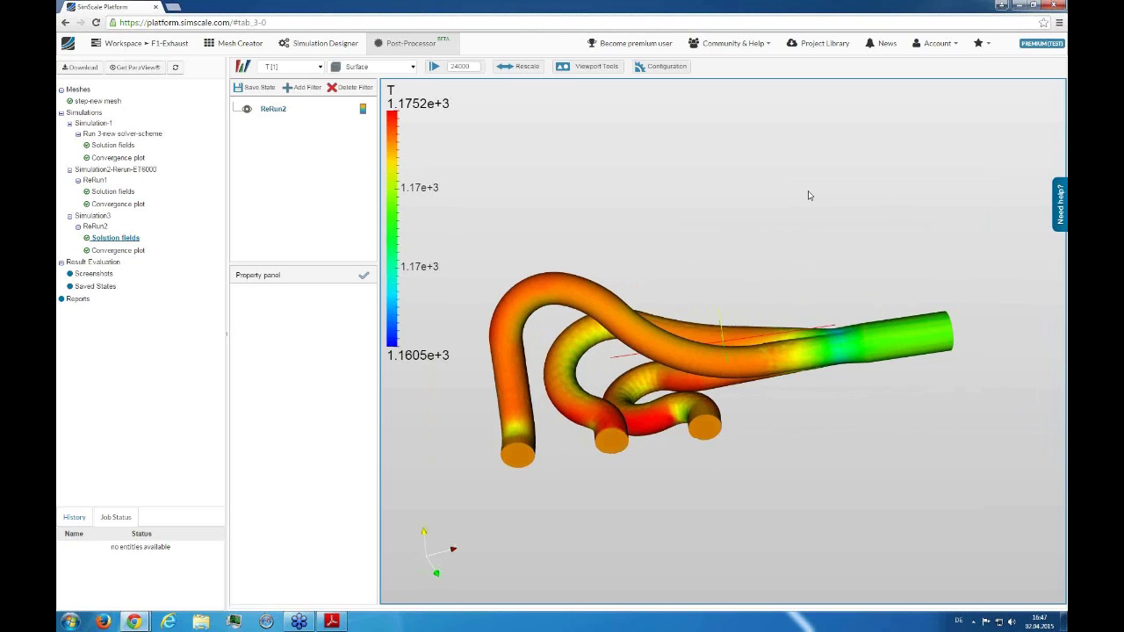
drag(807, 195, 797, 207)
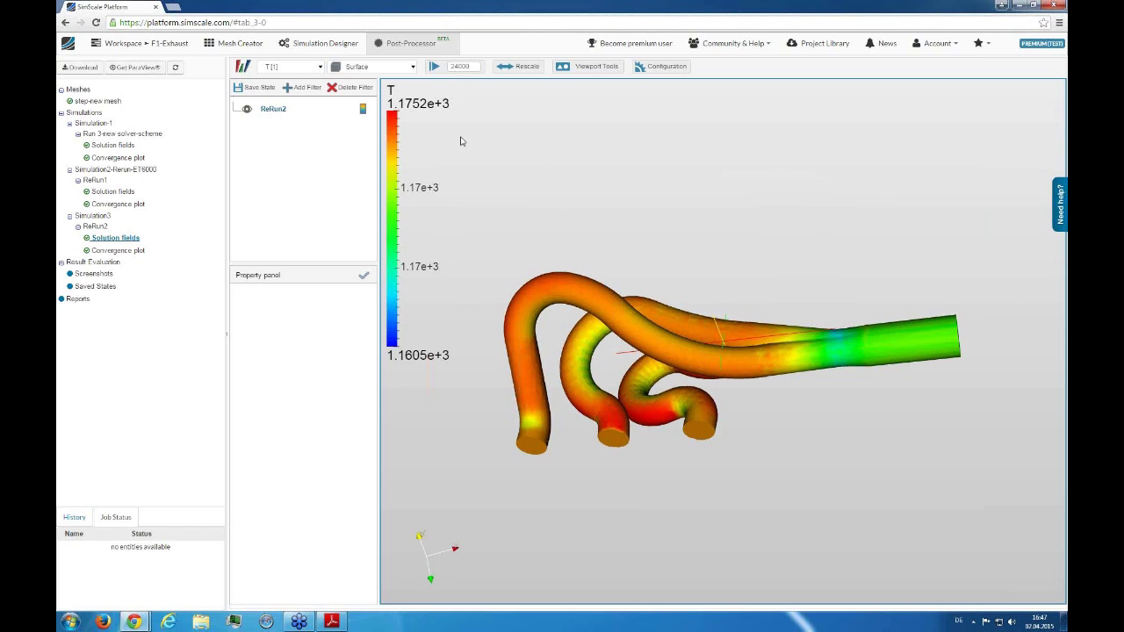
Colour the manifold surface by pressure p and turn it to a side view.
click(316, 67)
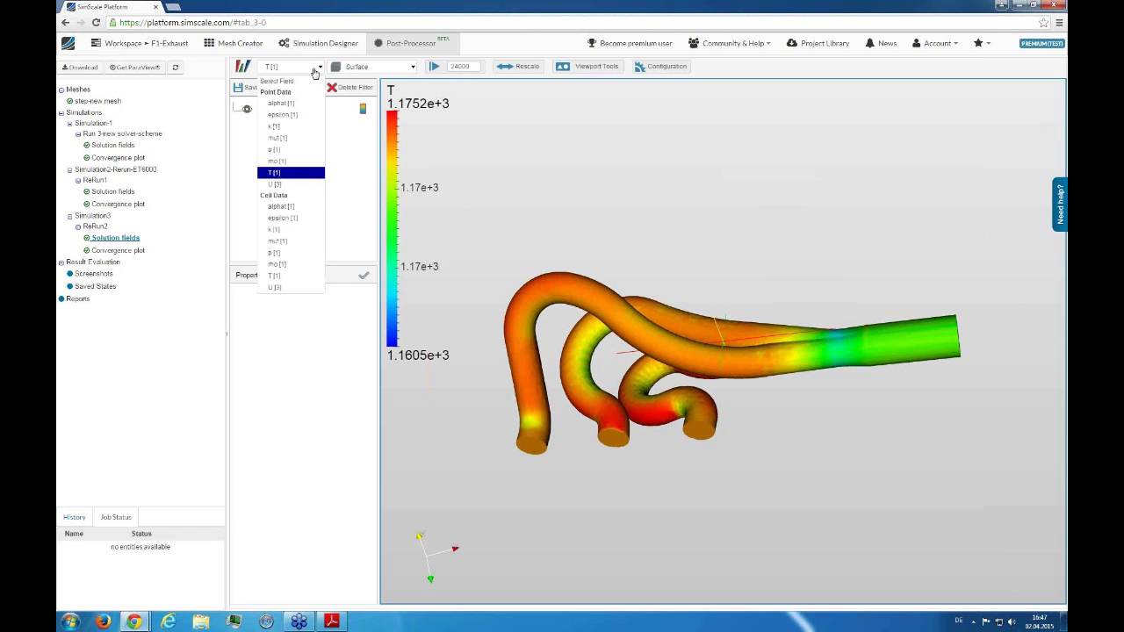
click(286, 151)
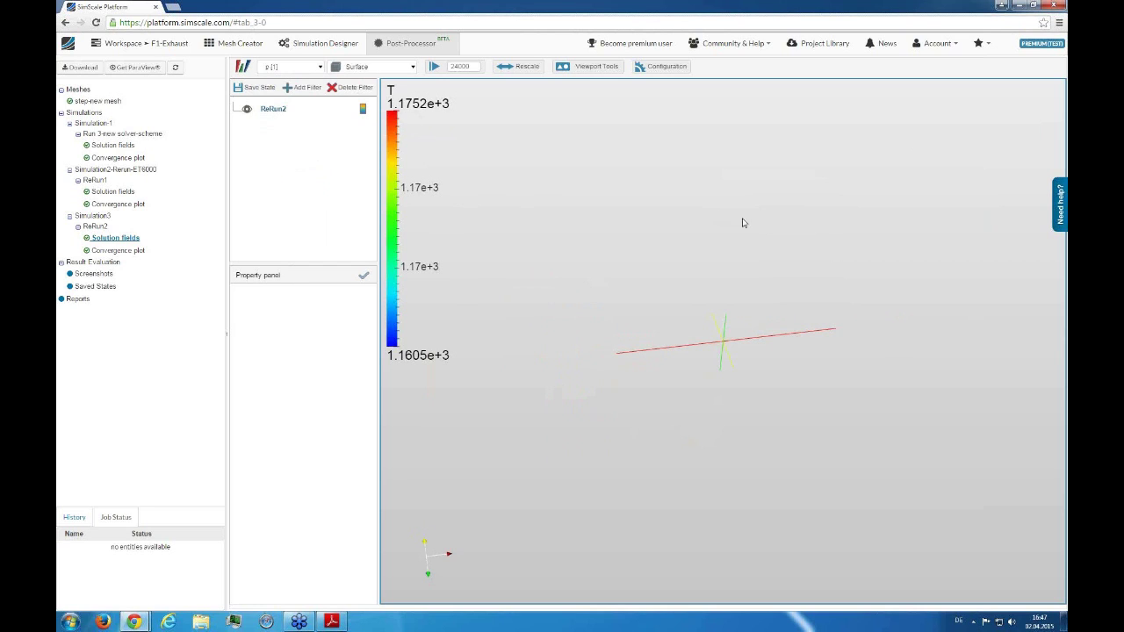
drag(799, 224, 682, 231)
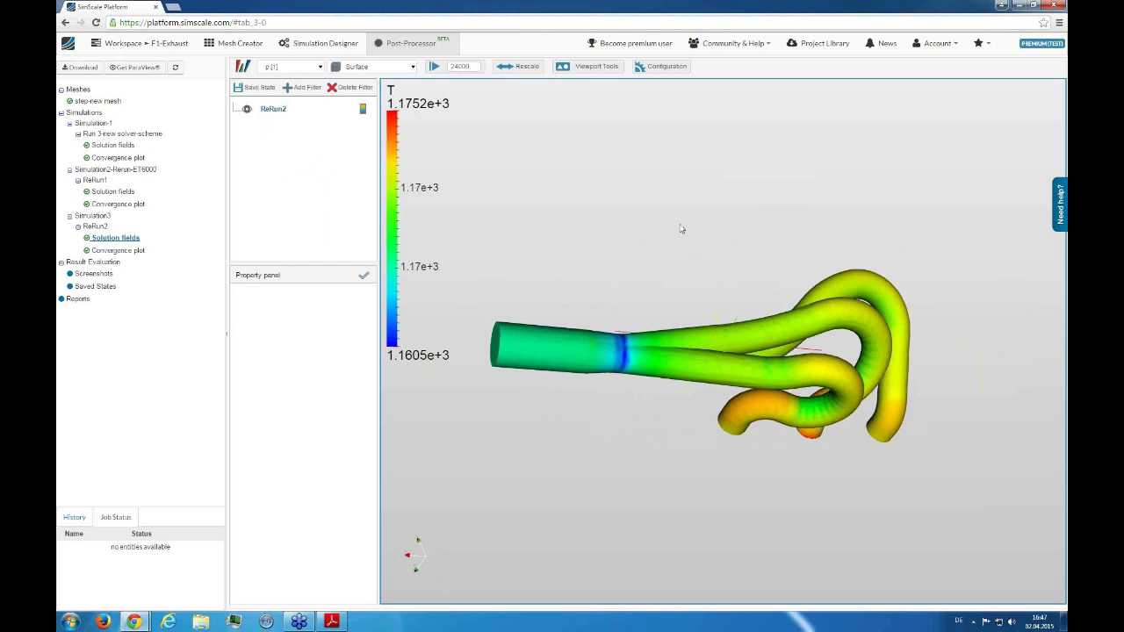
Orbit the manifold with the colour legend hidden, then bring the pressure legend back.
click(363, 109)
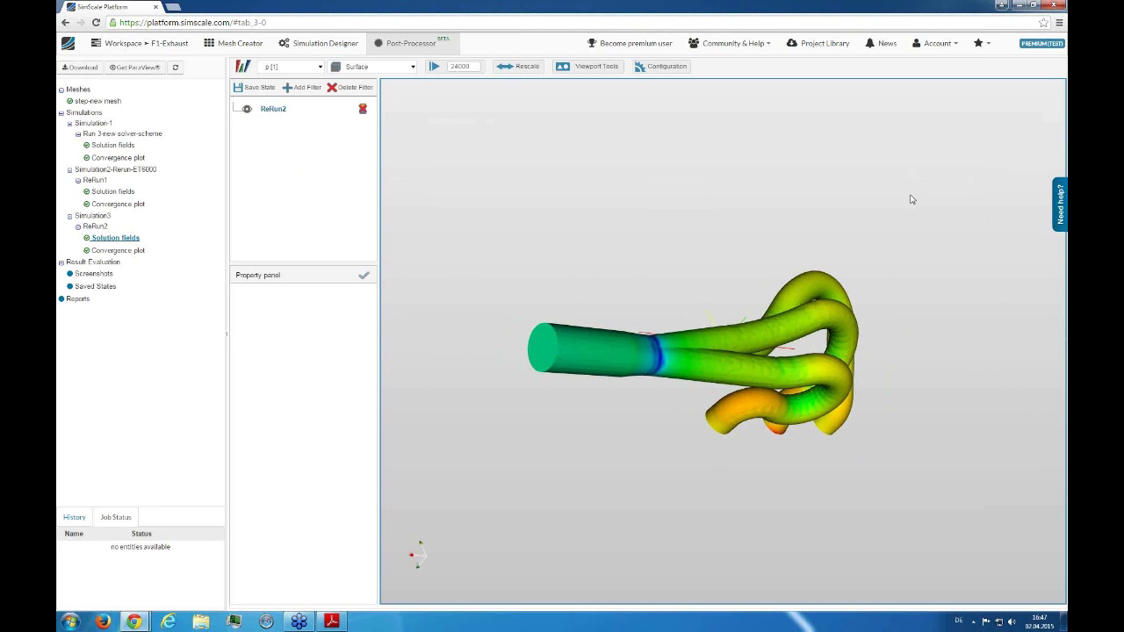
drag(914, 200, 841, 213)
drag(921, 195, 809, 159)
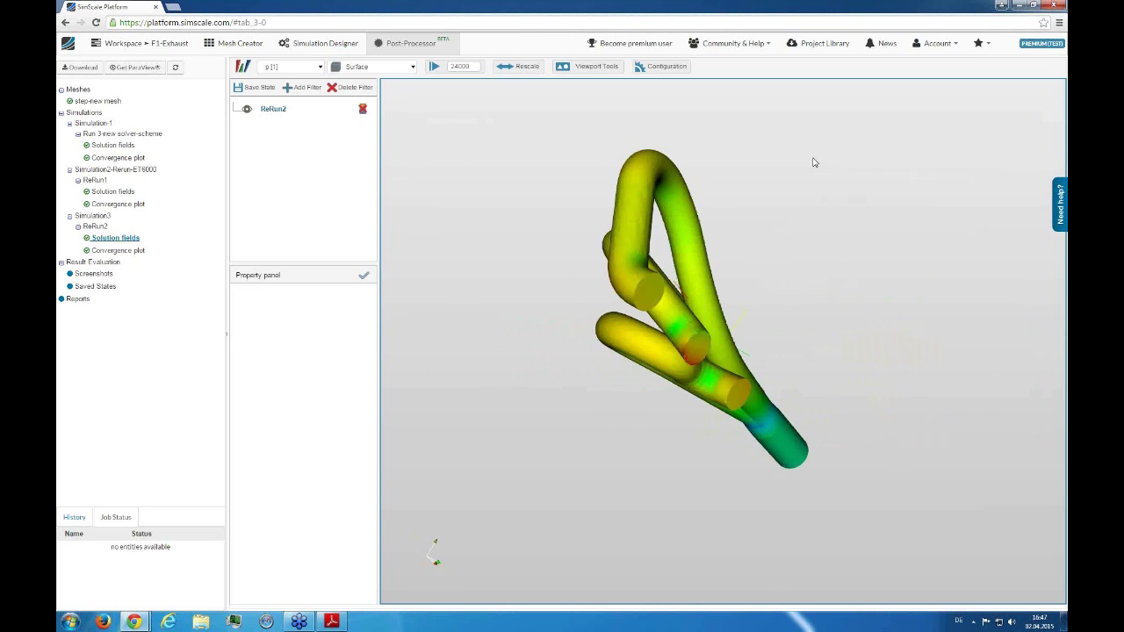
drag(838, 205, 738, 216)
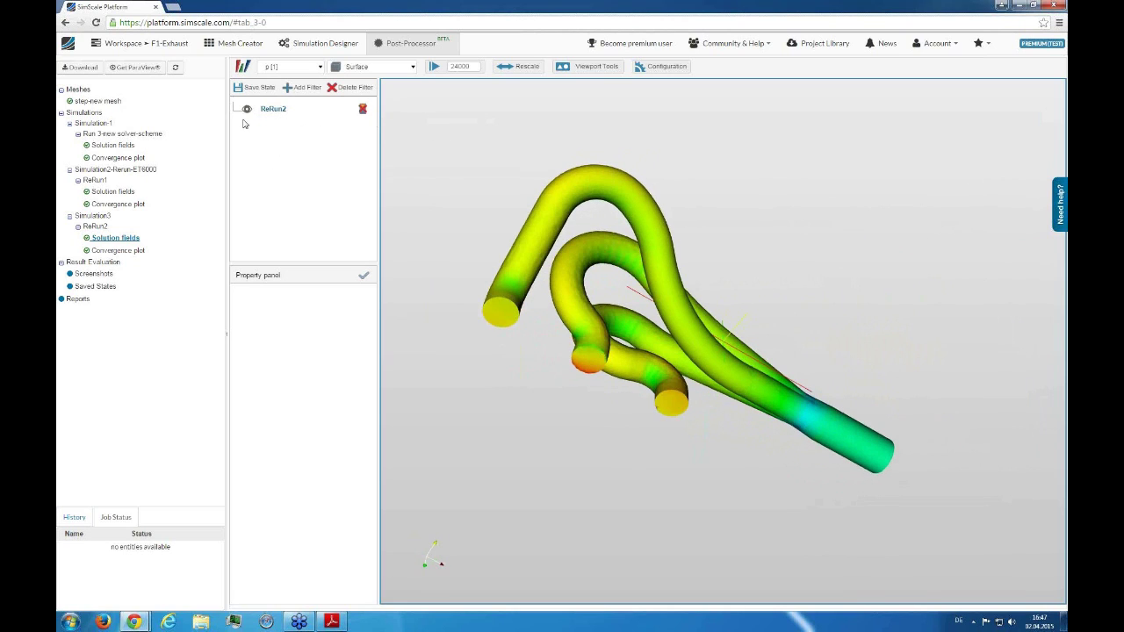
drag(882, 180, 865, 156)
click(362, 109)
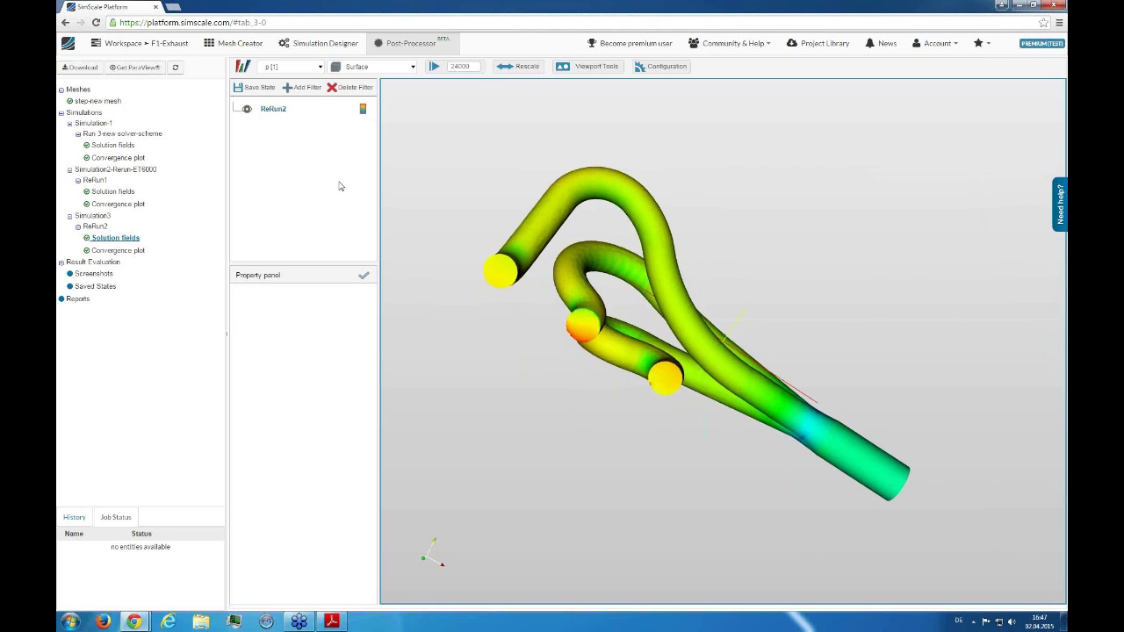
drag(927, 260, 463, 183)
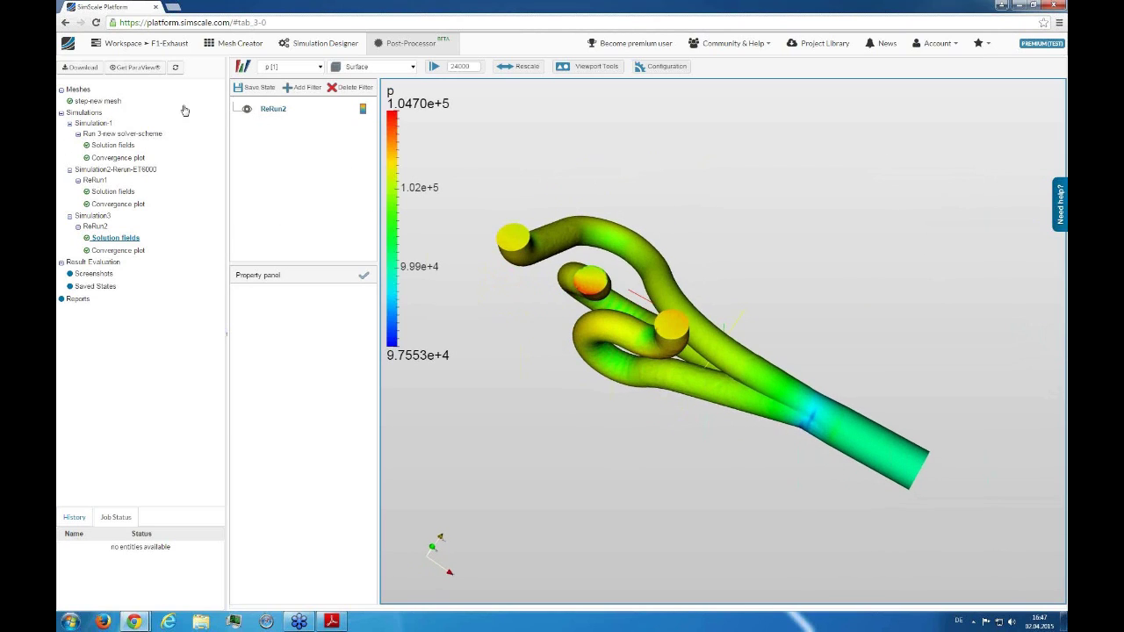
drag(992, 238, 873, 311)
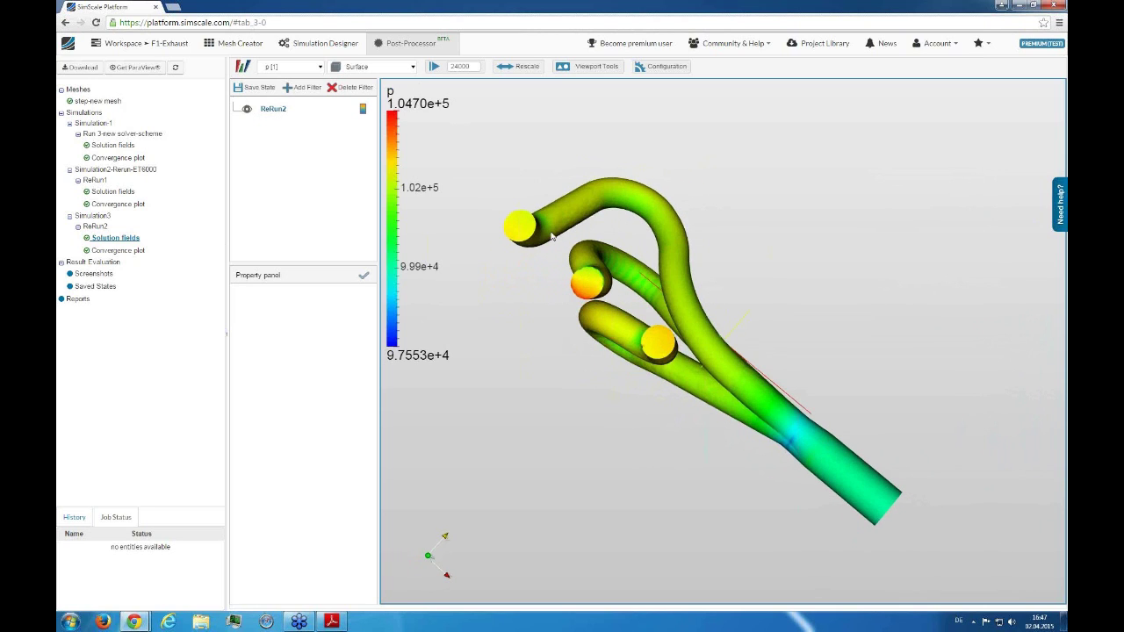
drag(873, 243, 874, 265)
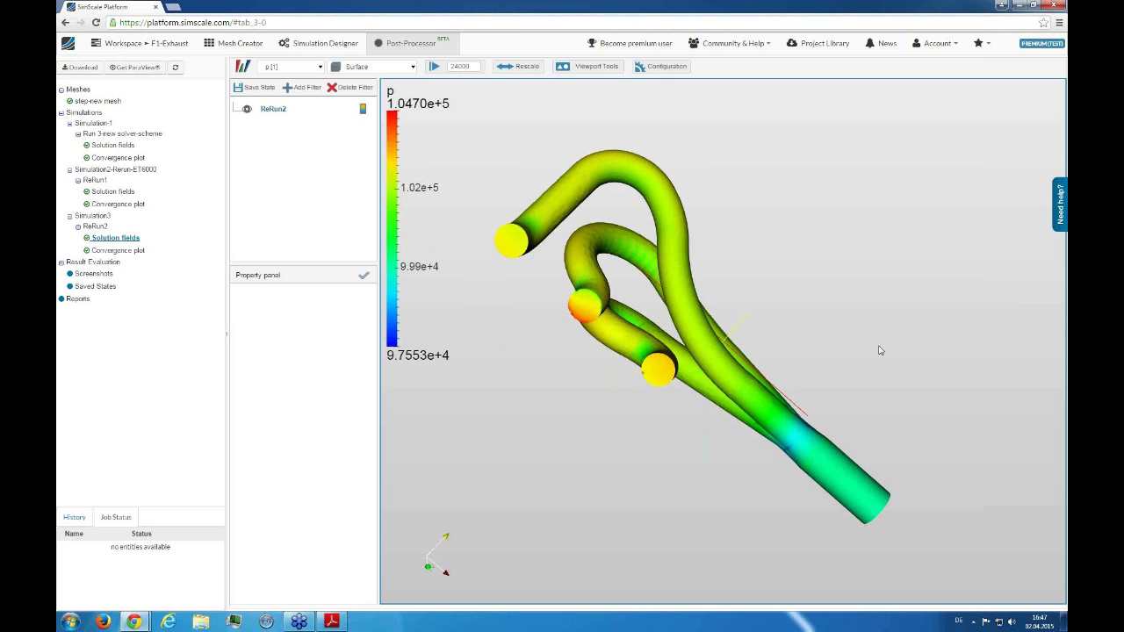
drag(878, 349, 833, 283)
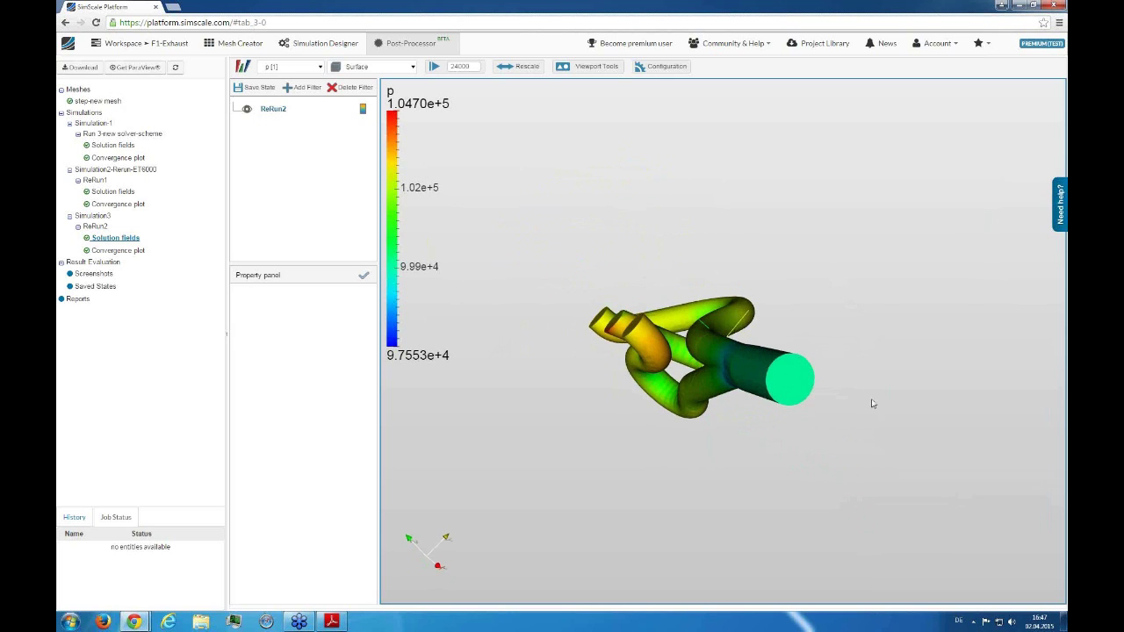
drag(637, 206, 835, 257)
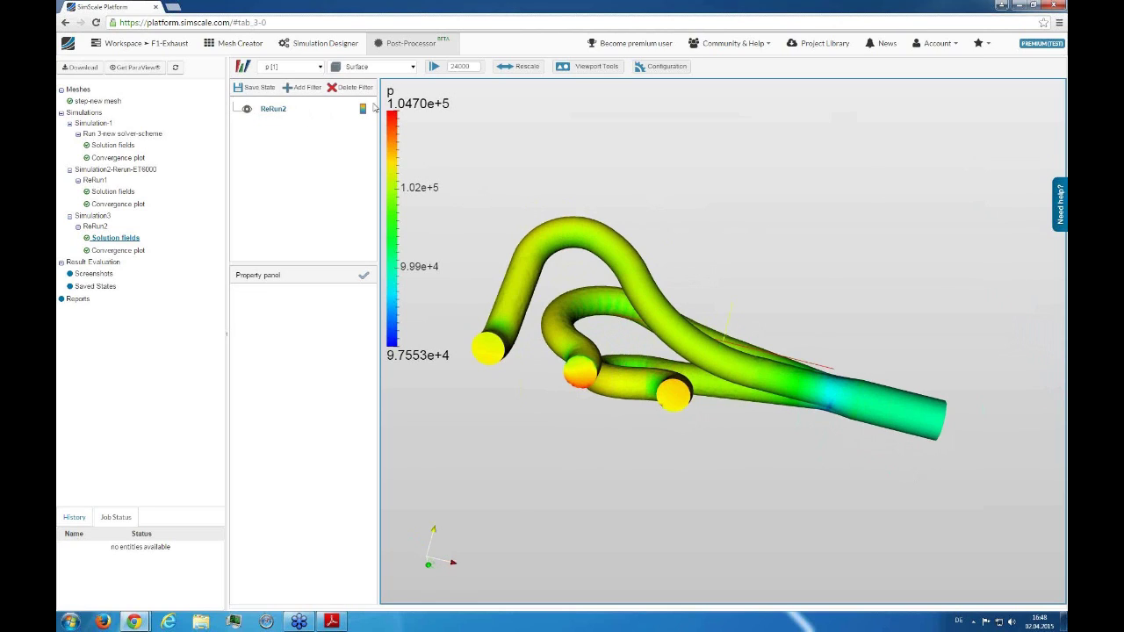
click(311, 69)
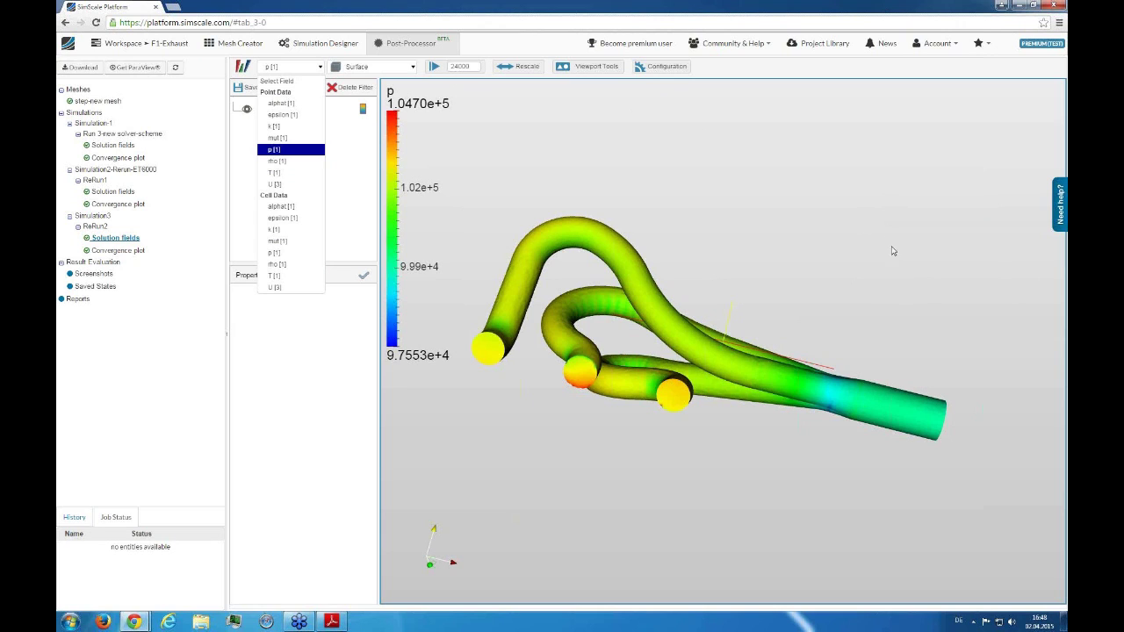
drag(919, 292, 898, 318)
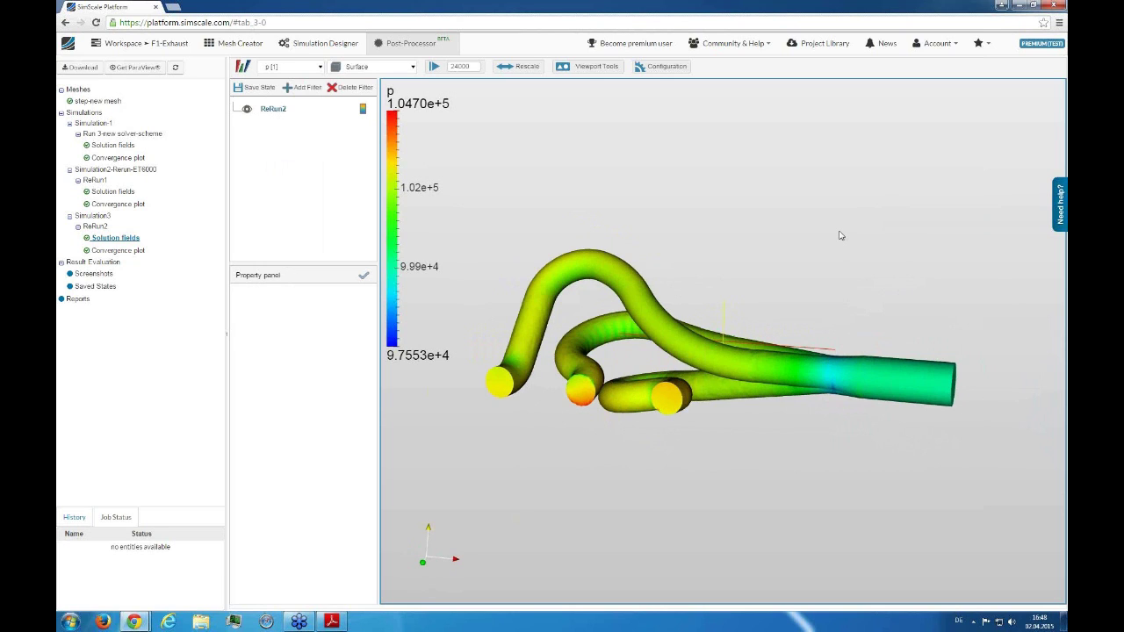
Bring the workshop slides PDF forward and view it in Lesemodus (reading mode).
click(330, 621)
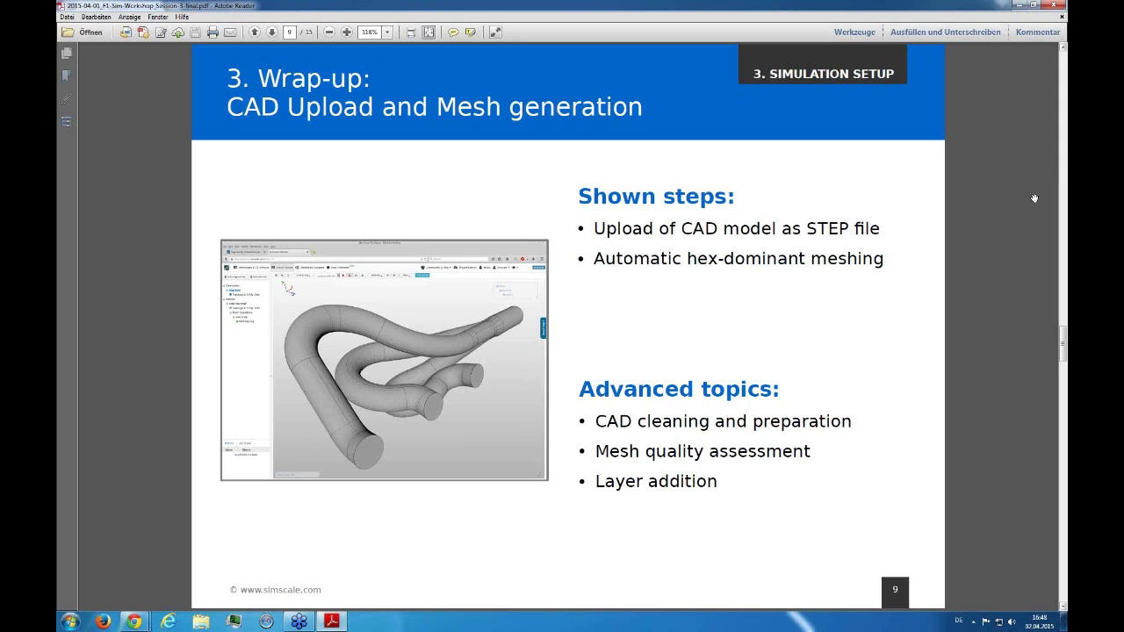
click(129, 16)
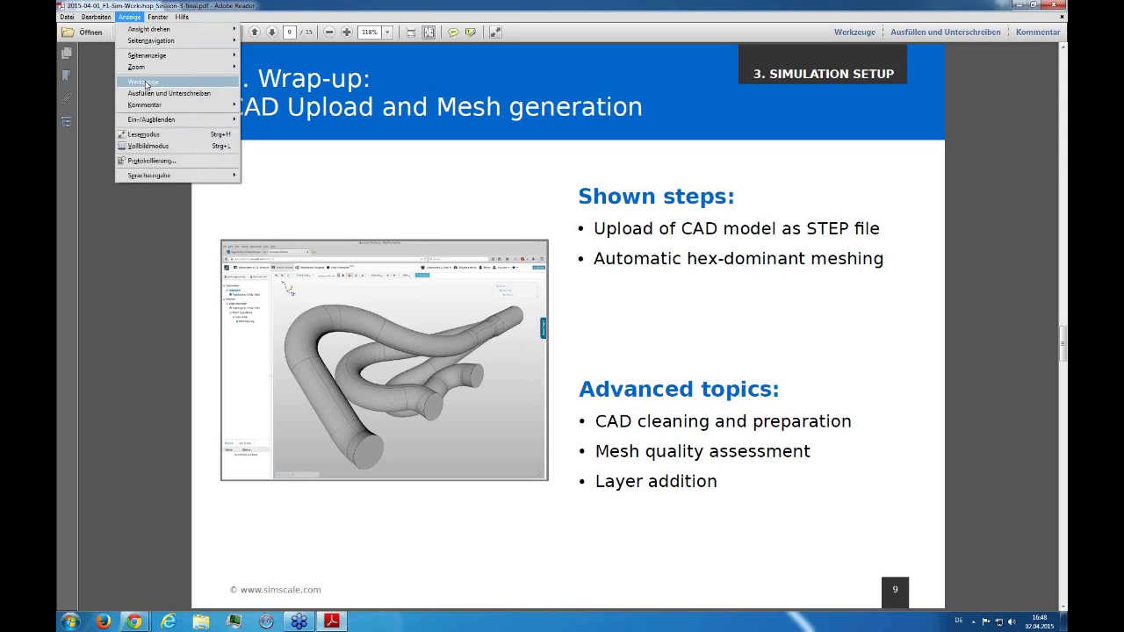
click(129, 17)
click(129, 16)
click(145, 134)
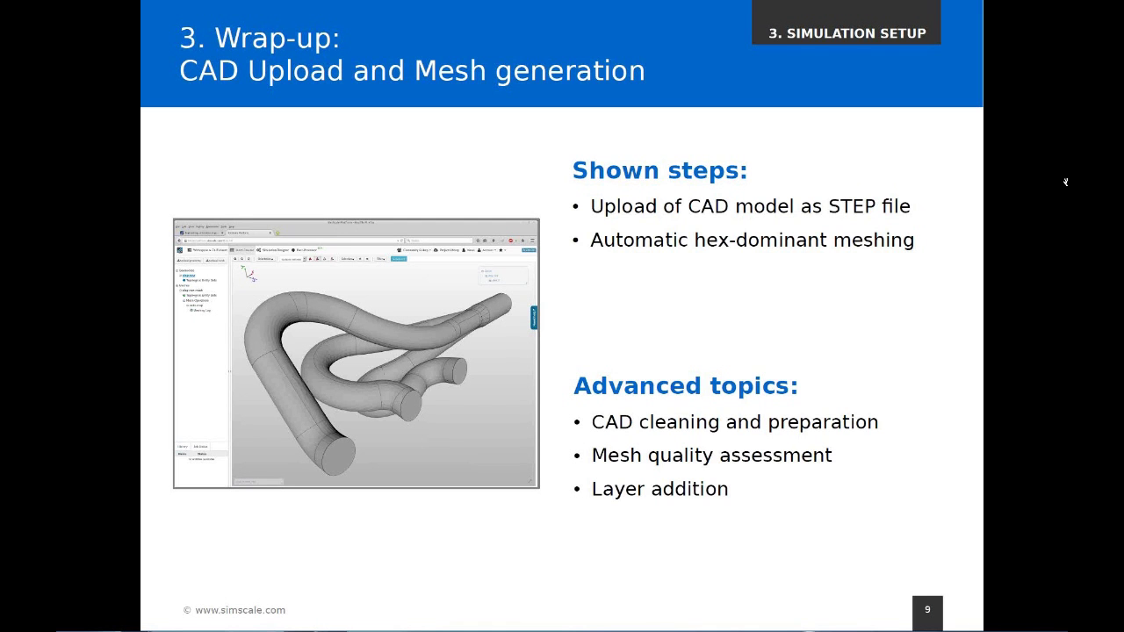